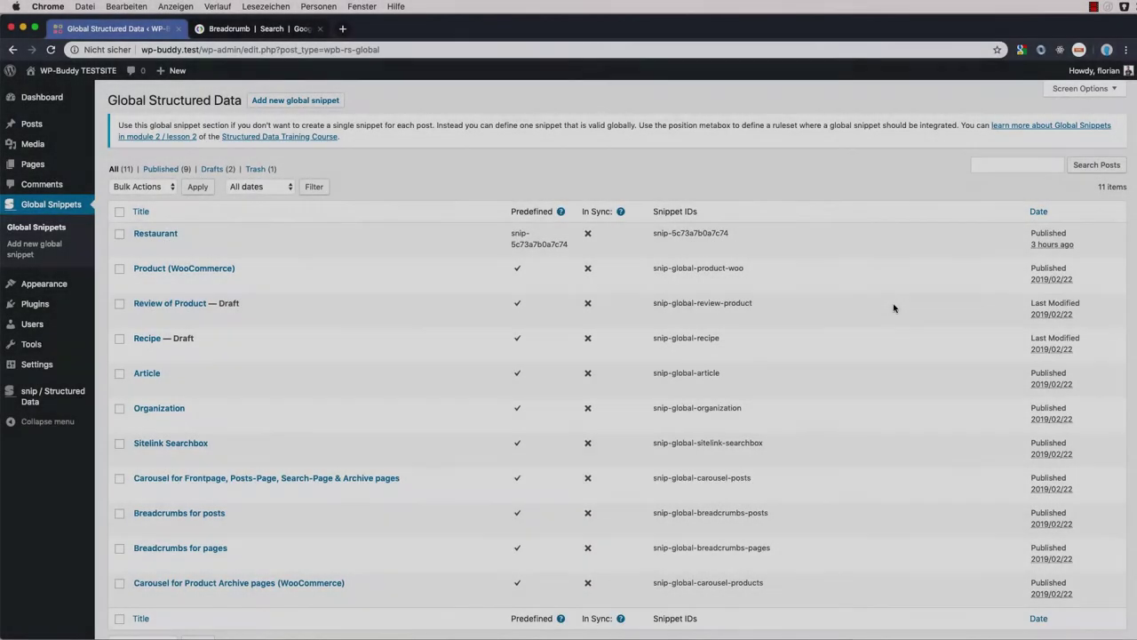
Open the snip / Structured Data plugin settings and locate the action that reinstalls the predefined global snippets
mouse_move(893, 309)
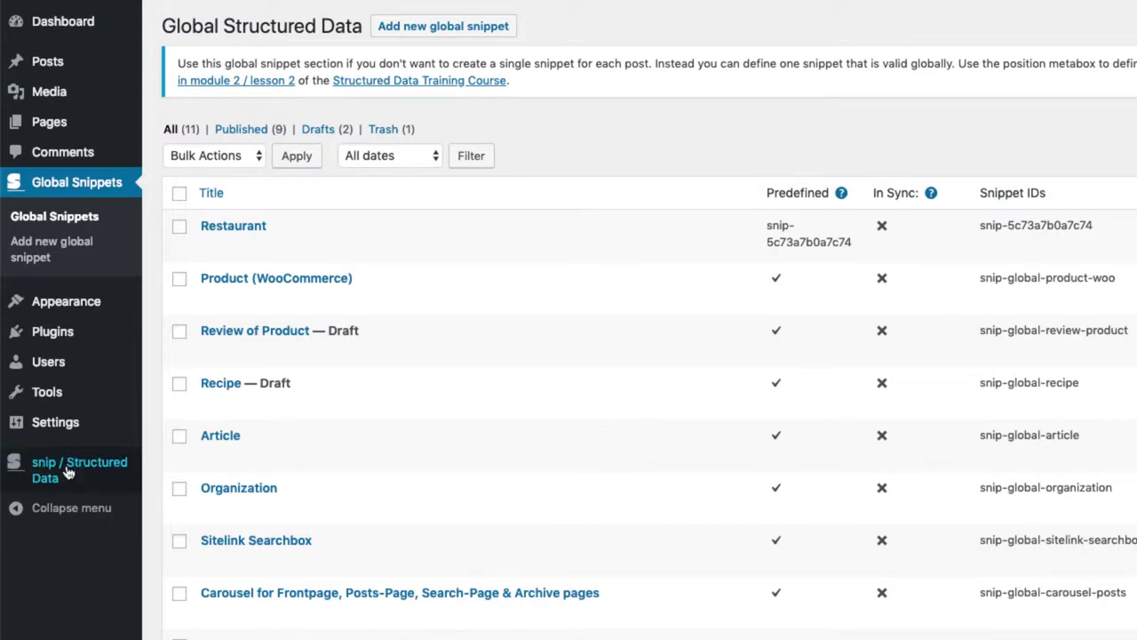
mouse_move(80, 466)
left_click(178, 496)
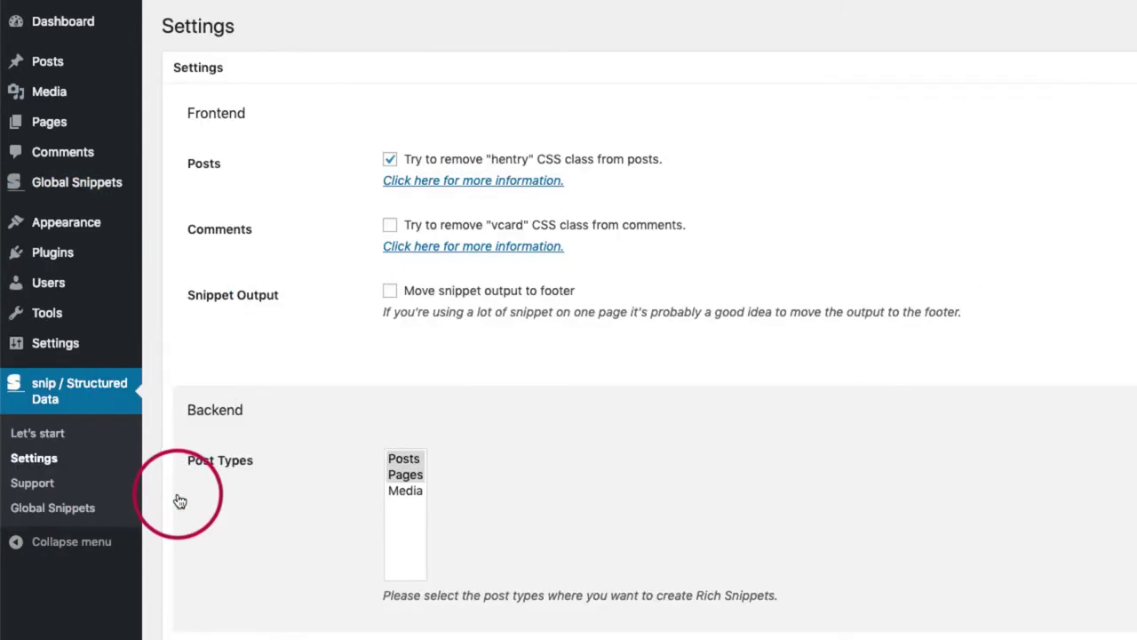
scroll(603, 588, "down", 1)
scroll(602, 589, "down", 4)
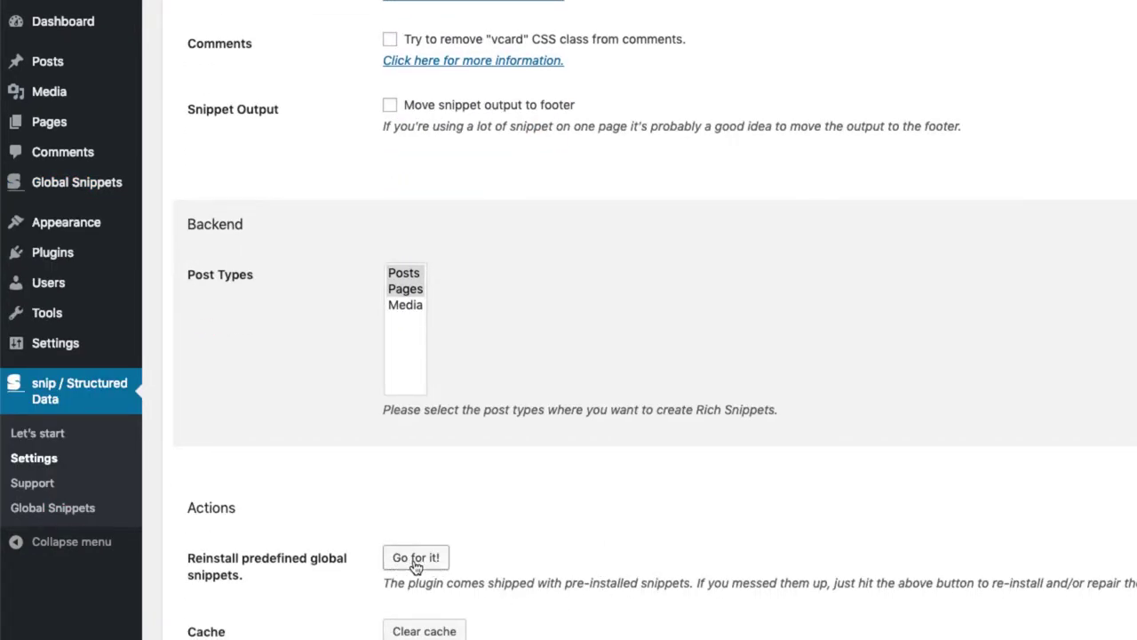
Go back to the global snippets list and open the Breadcrumbs for posts snippet for editing
left_click(75, 511)
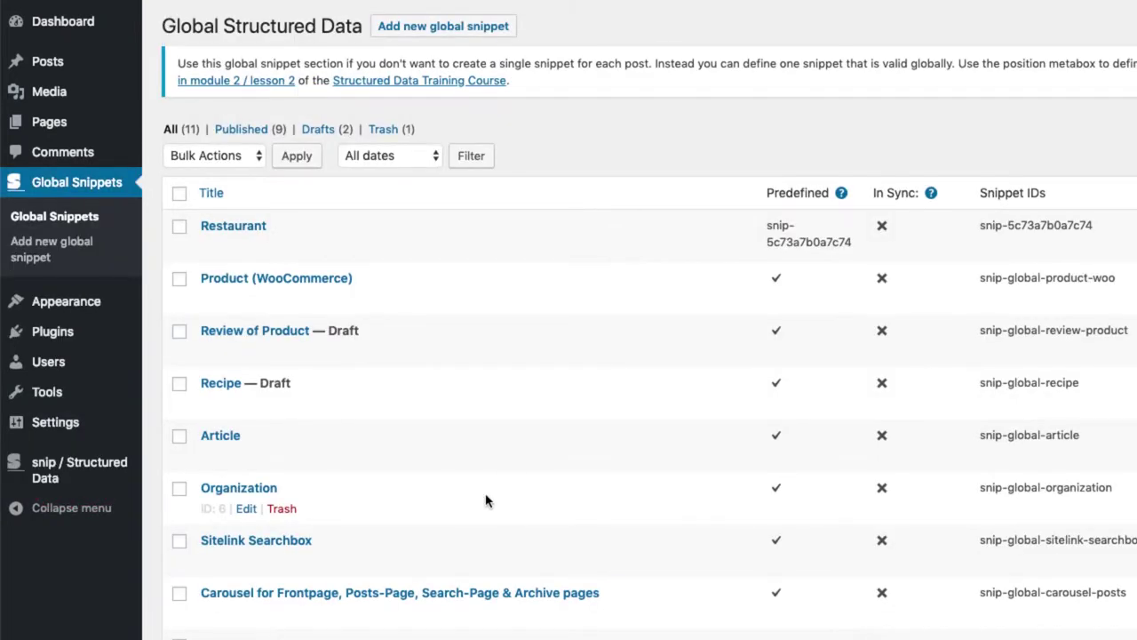
scroll(498, 506, "down", 2)
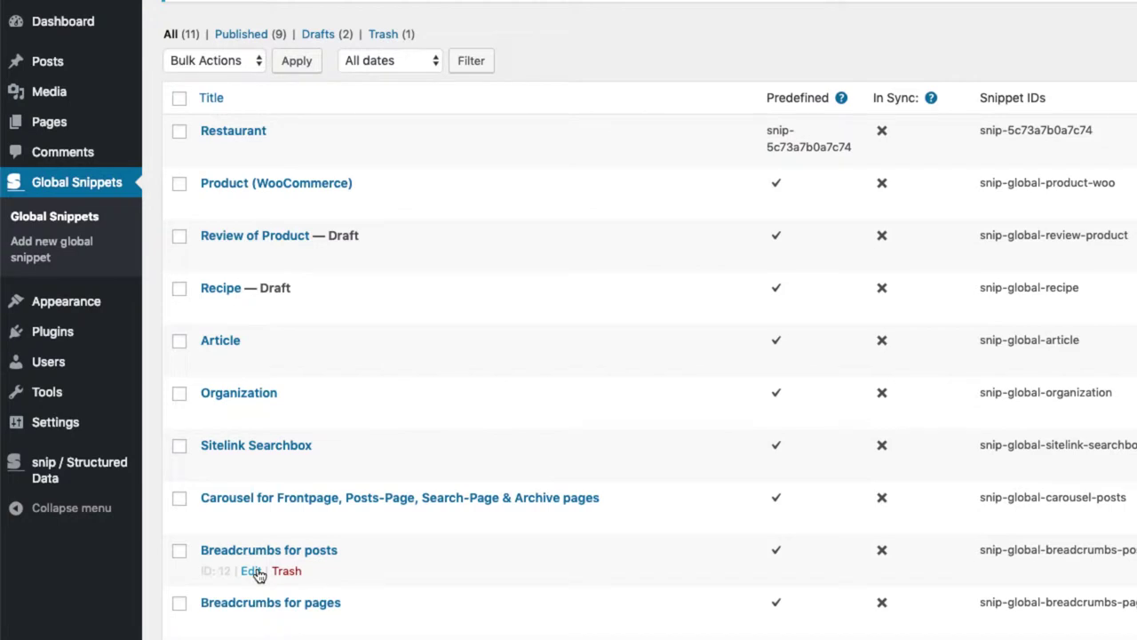
left_click(252, 572)
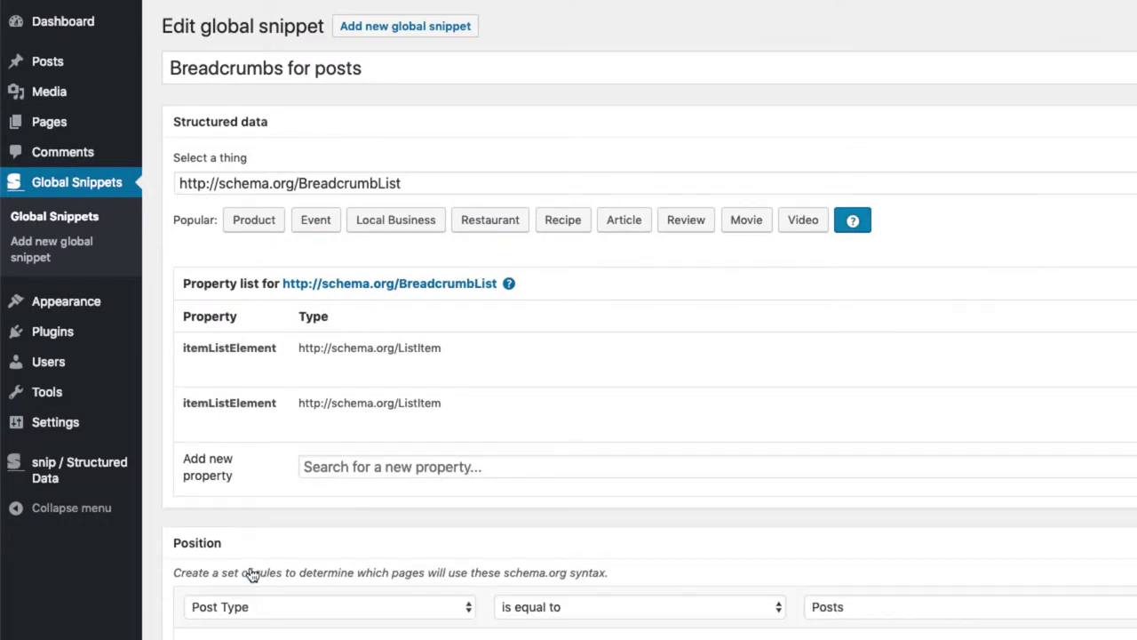
mouse_move(510, 436)
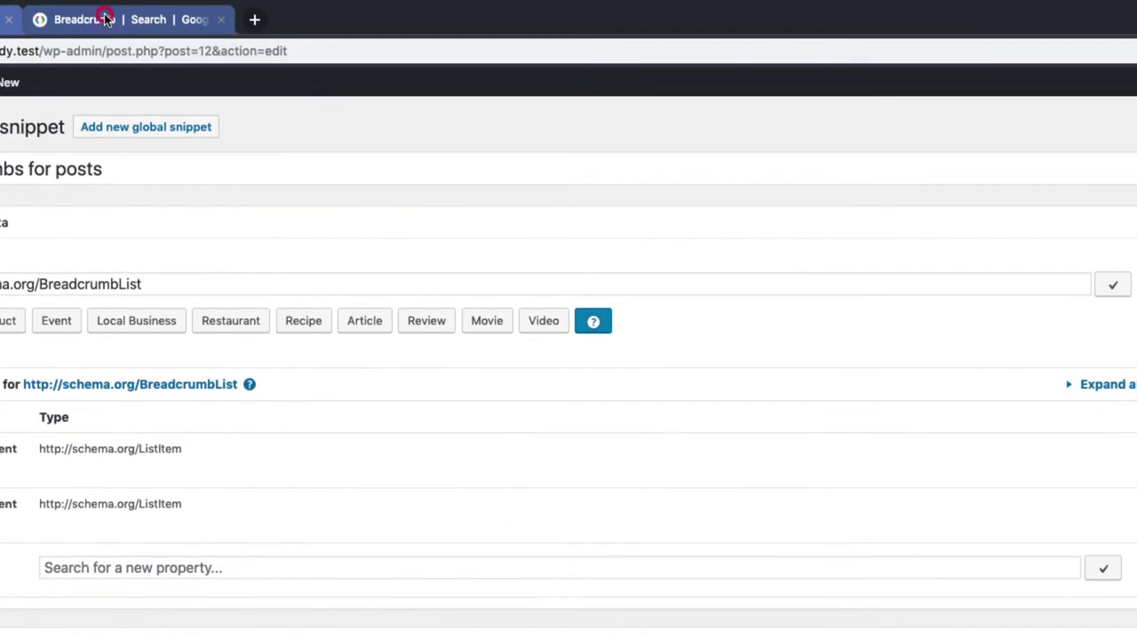
Switch to Google's Breadcrumb reference page and review the example, guidelines and required properties of a BreadcrumbList
left_click(115, 20)
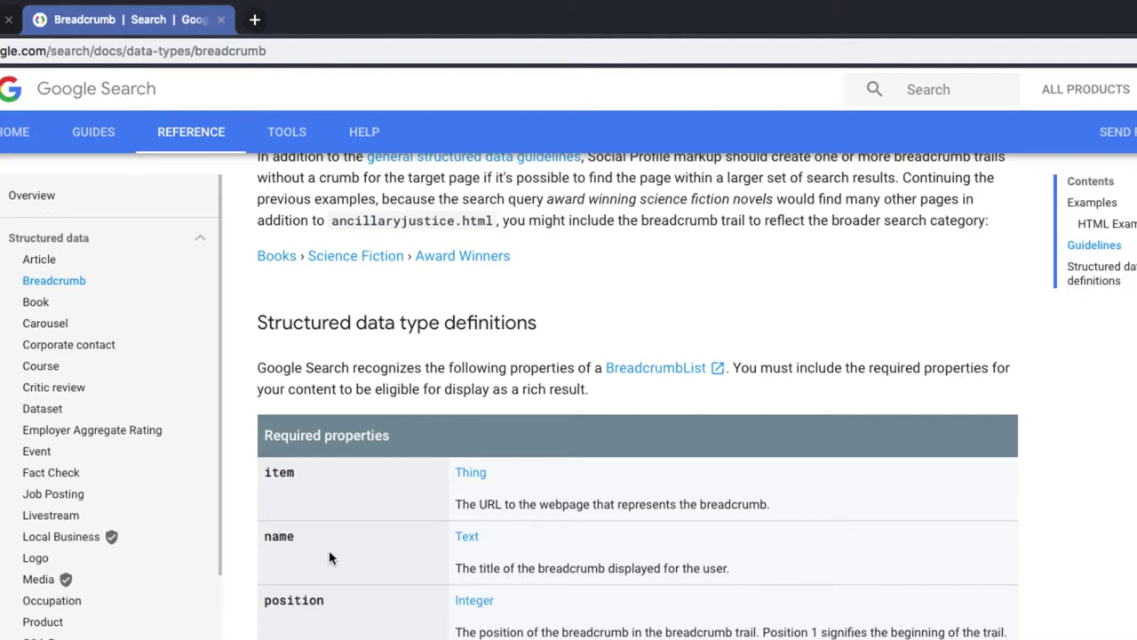
scroll(331, 555, "up", 4)
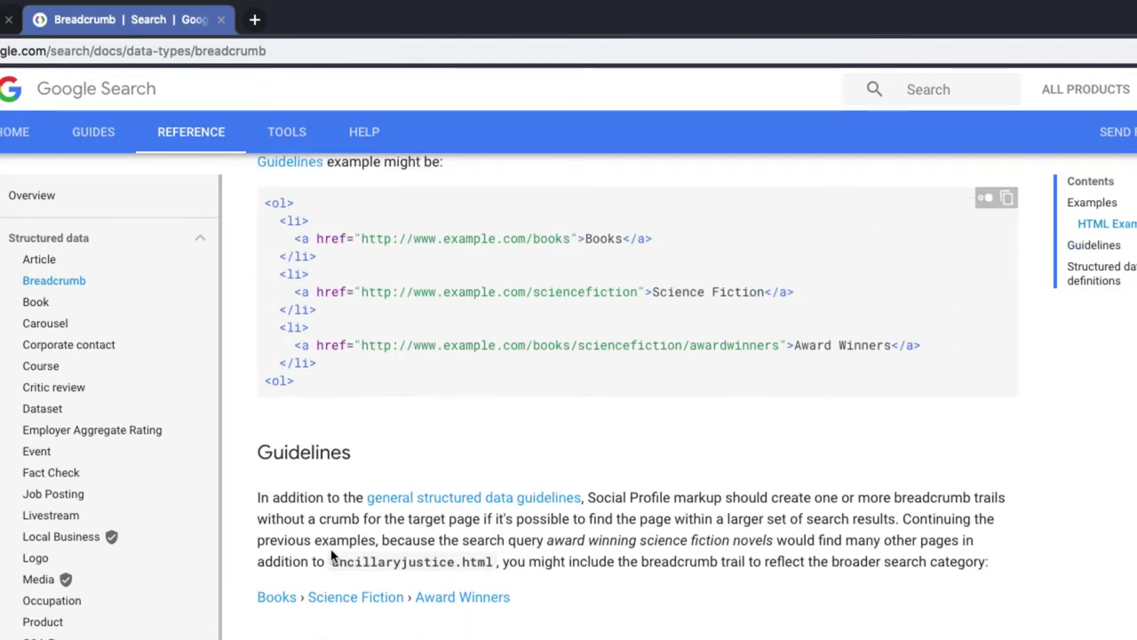
scroll(331, 555, "down", 3)
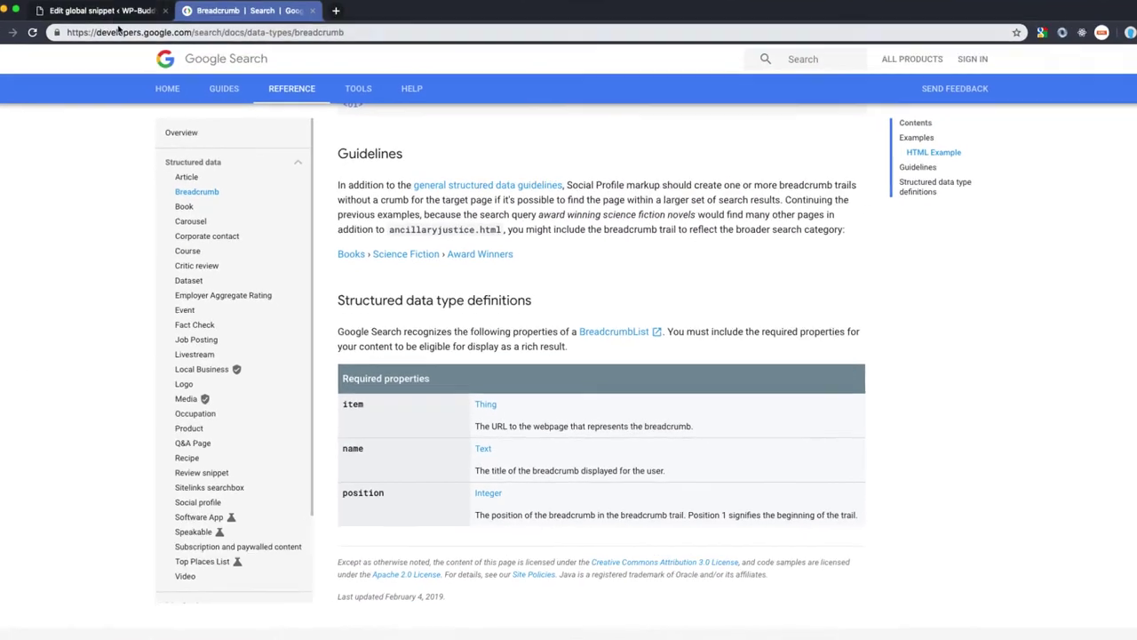
Return to the WordPress admin and open the post The Hertiage Motorbike to check its assigned categories
left_click(111, 11)
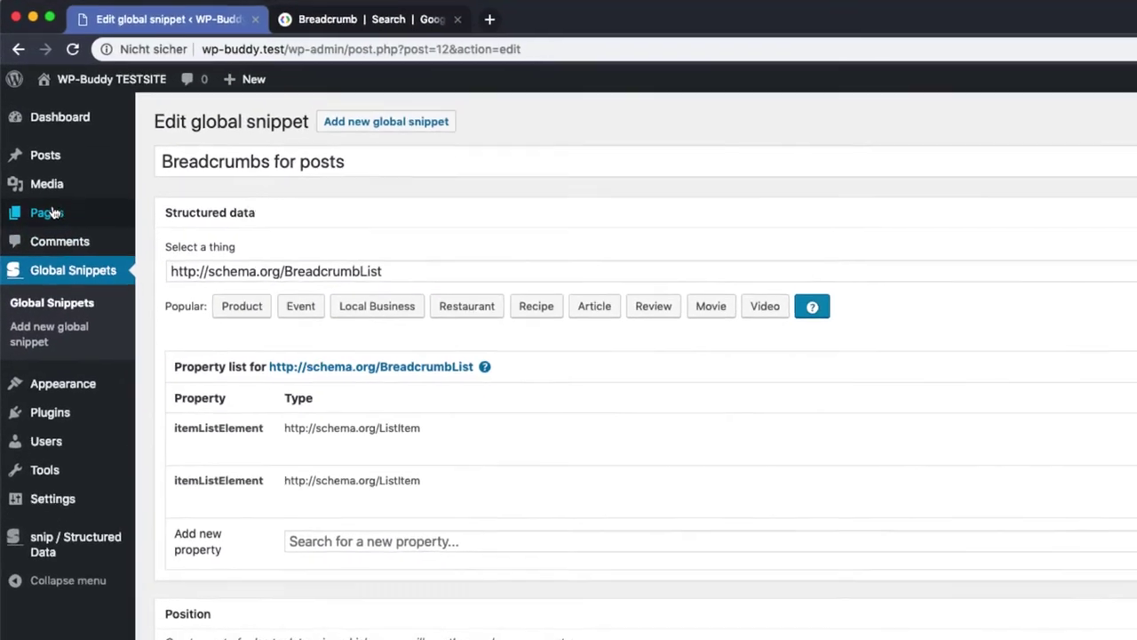
left_click(49, 160)
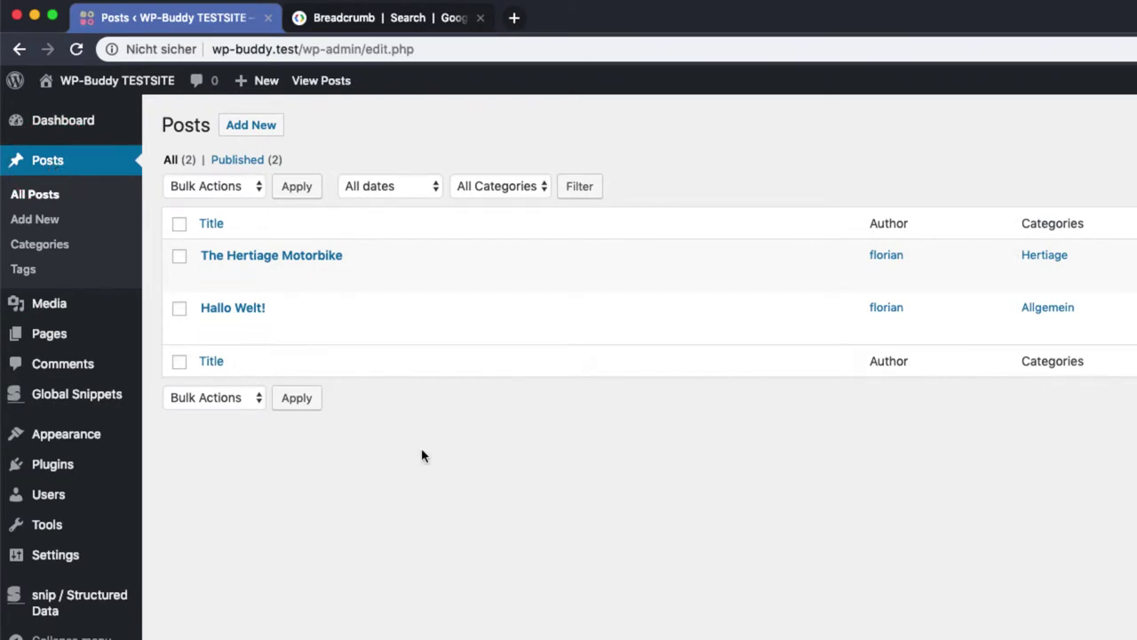
mouse_move(257, 269)
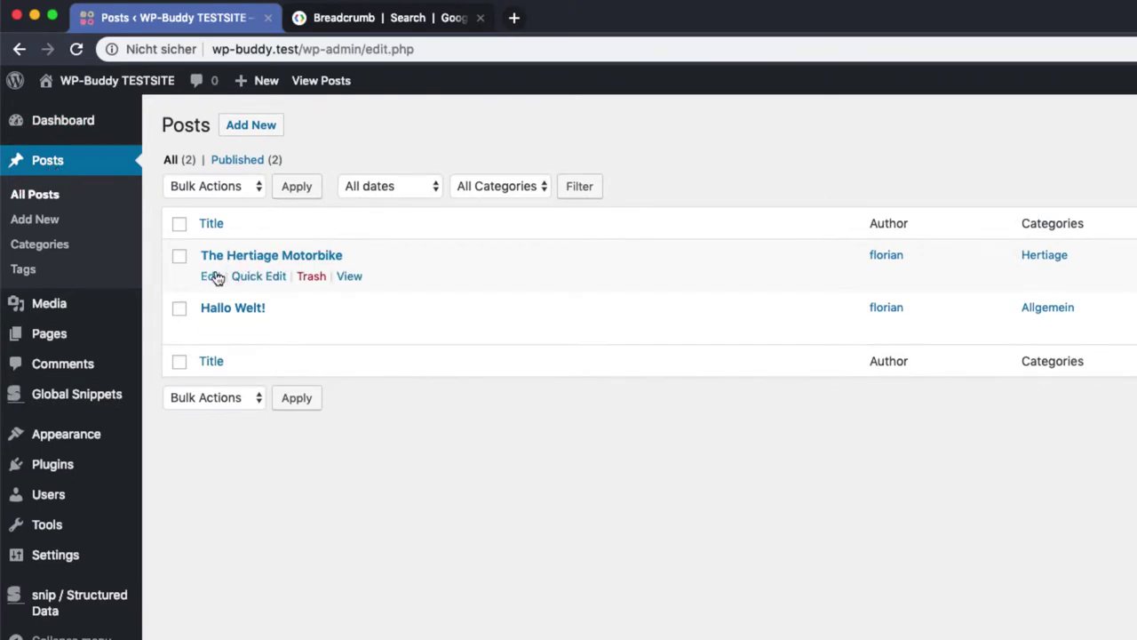
left_click(217, 278)
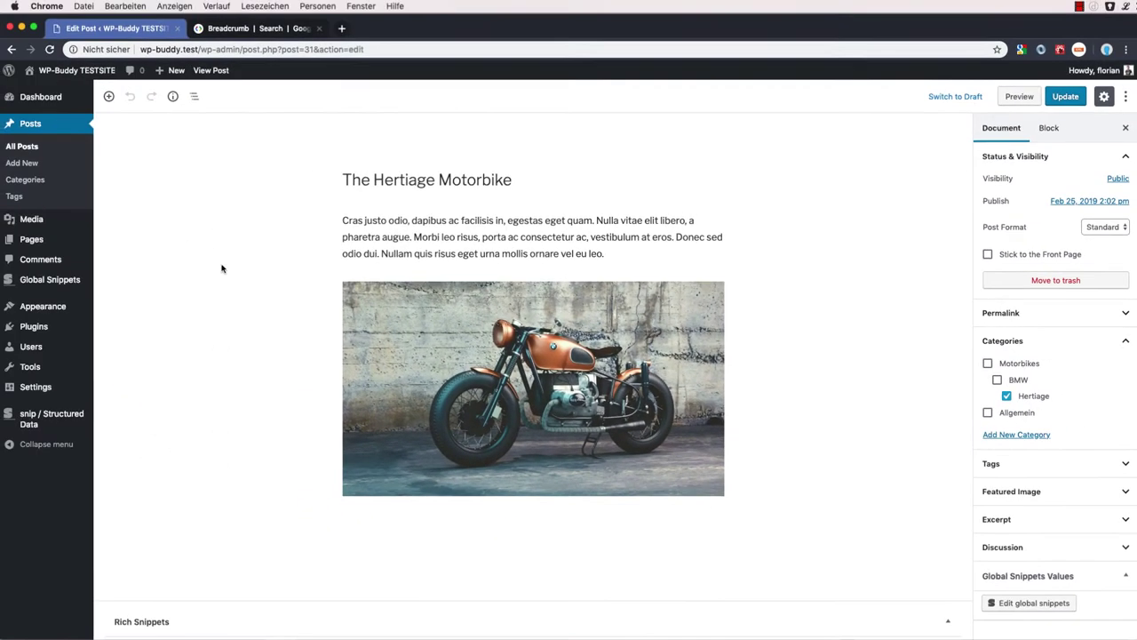
Reopen the Breadcrumbs for posts global snippet and expand its first itemListElement to review the loop and the ListItem properties
left_click(58, 285)
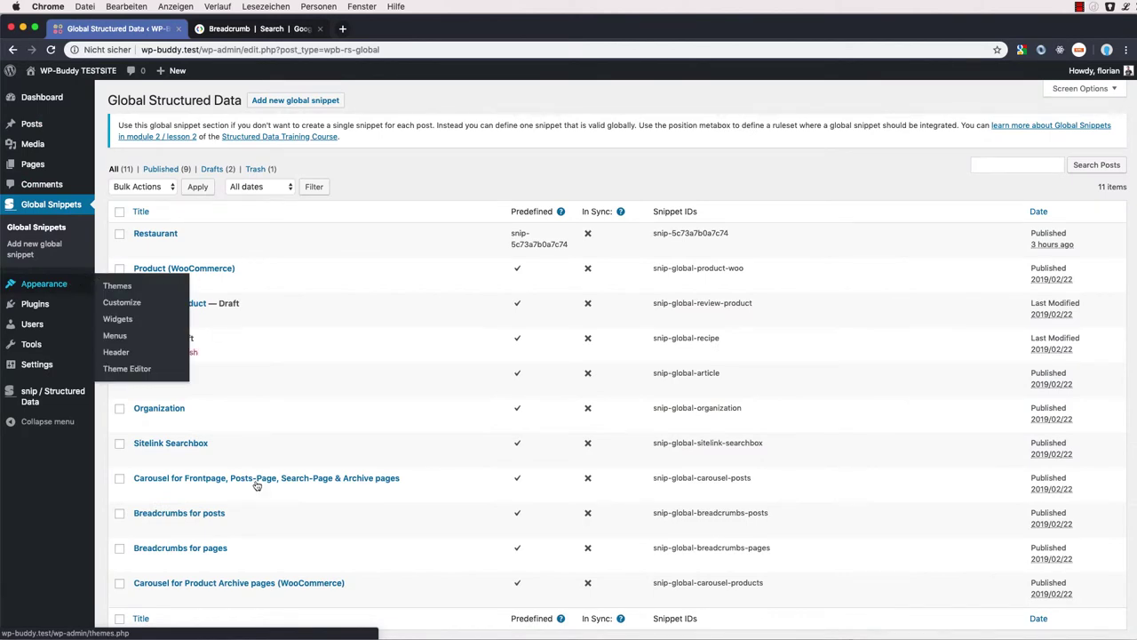
left_click(166, 527)
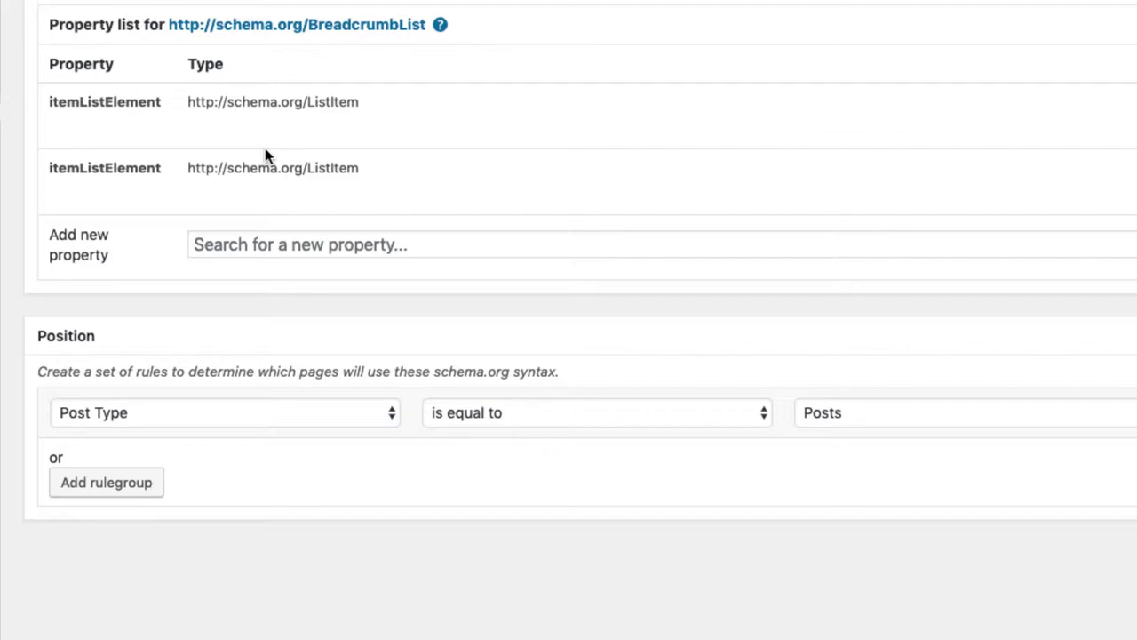
mouse_move(267, 151)
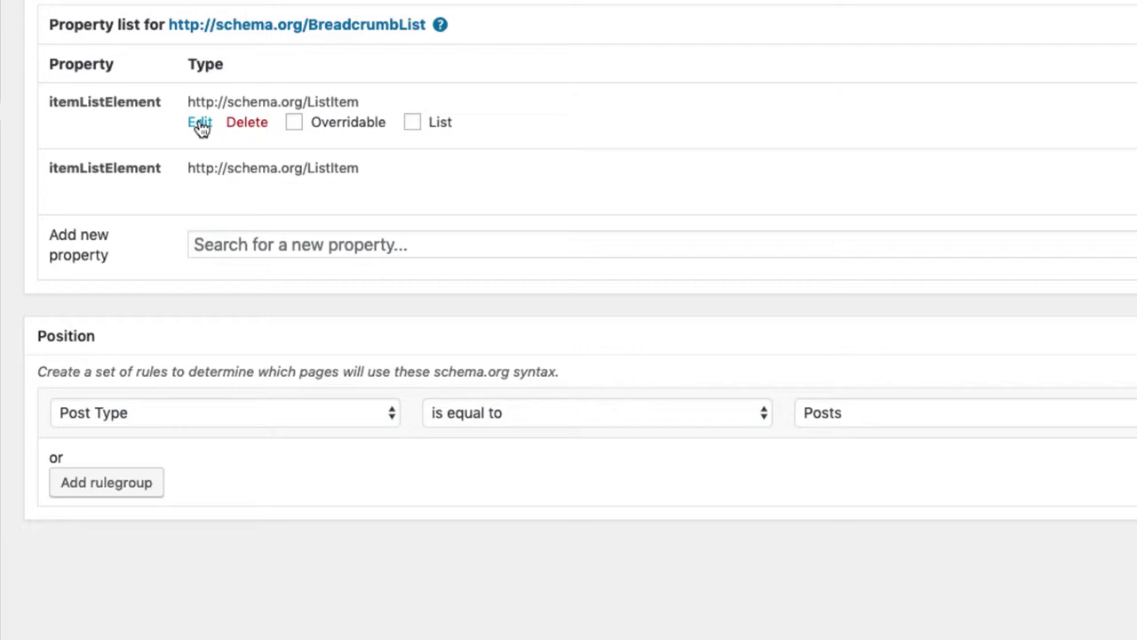
left_click(200, 124)
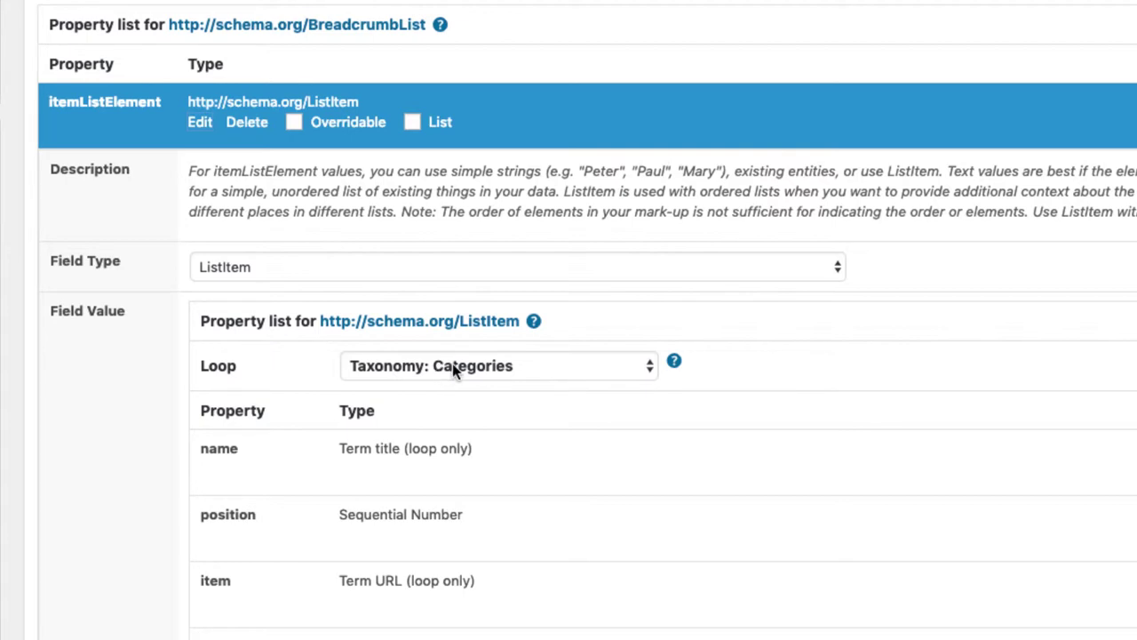
mouse_move(425, 443)
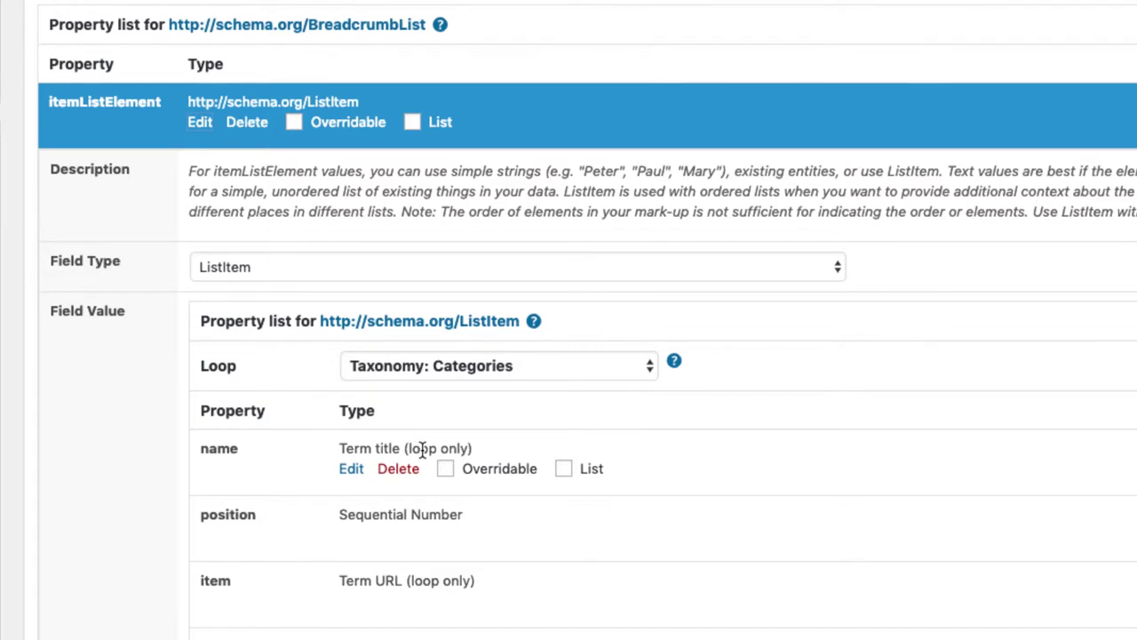
mouse_move(345, 555)
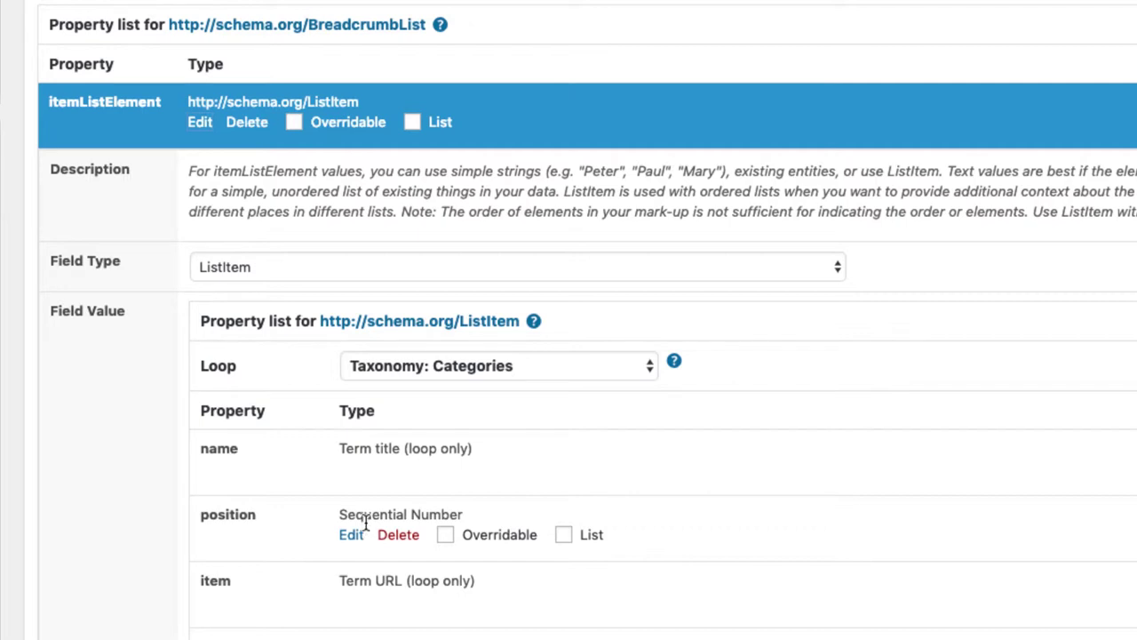
mouse_move(352, 468)
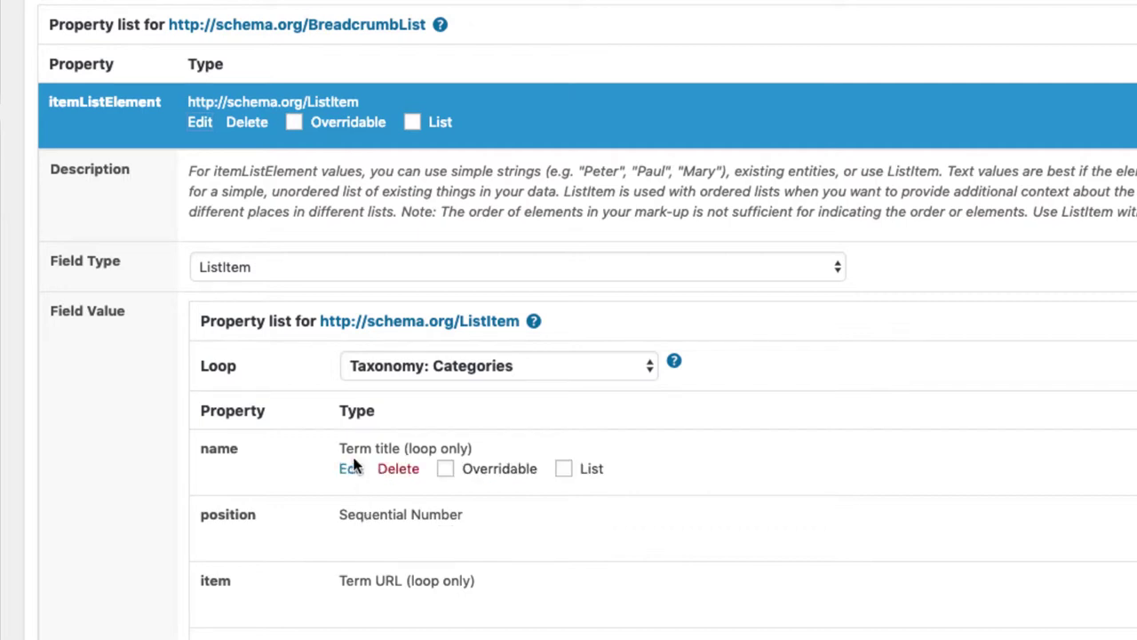
mouse_move(314, 598)
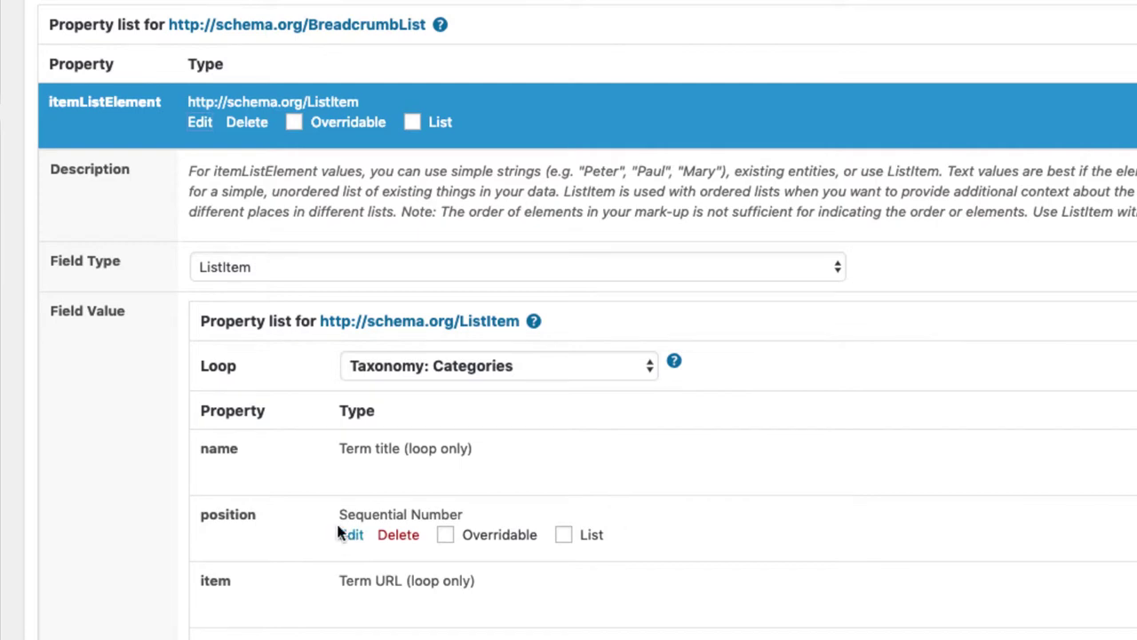
Inspect the field type and value of the position property in the first itemListElement and collapse both entries
left_click(351, 534)
scroll(382, 462, "down", 3)
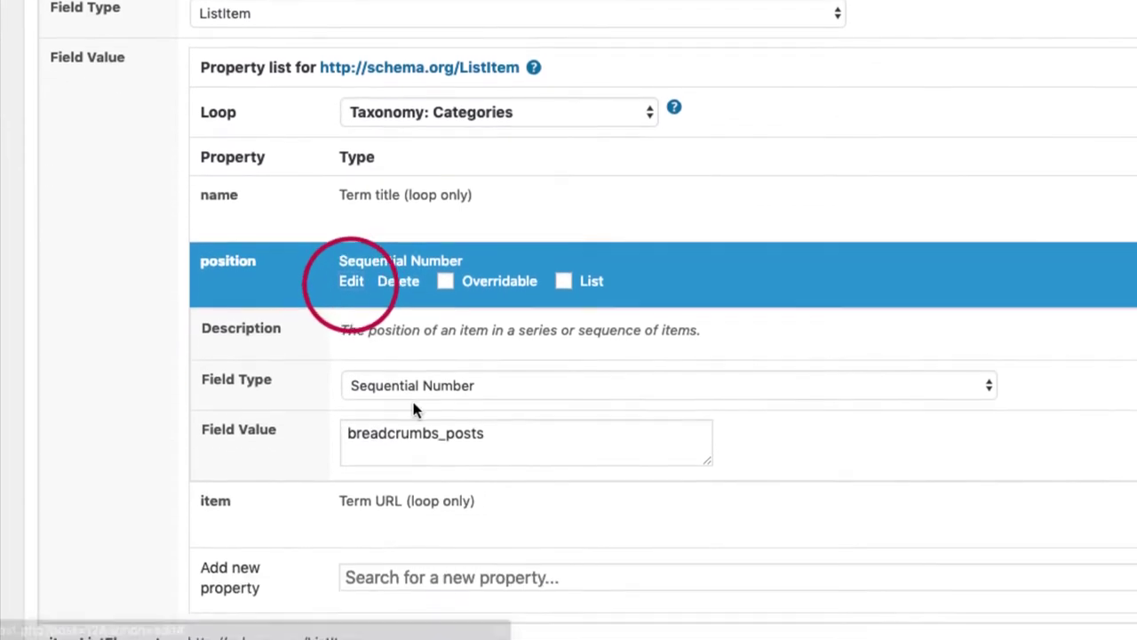
scroll(413, 408, "down", 3)
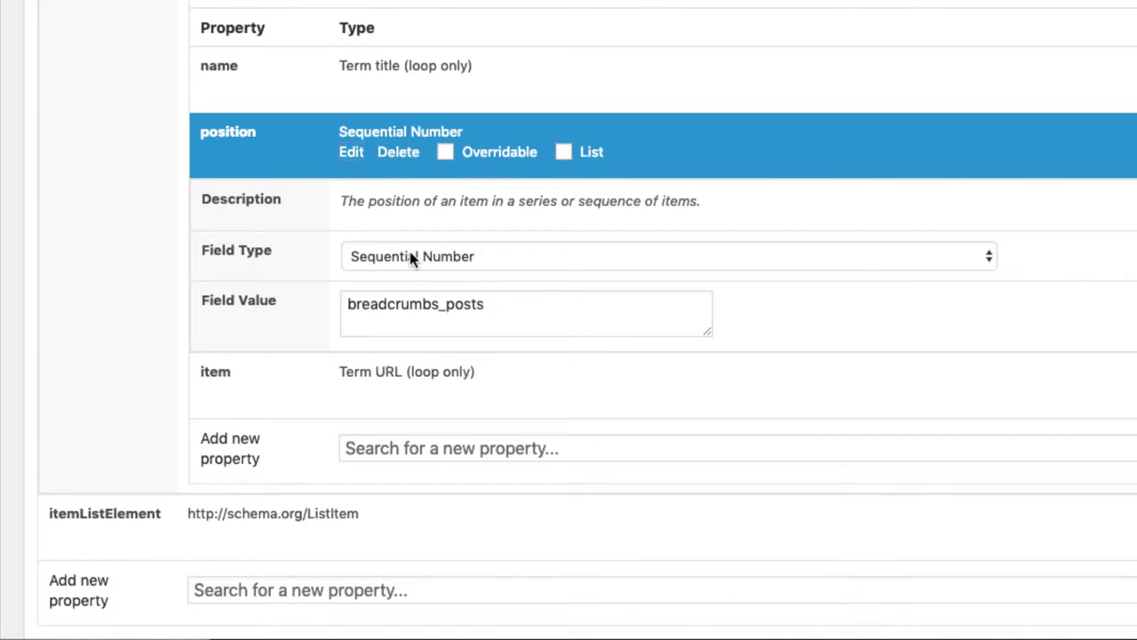
left_click(353, 154)
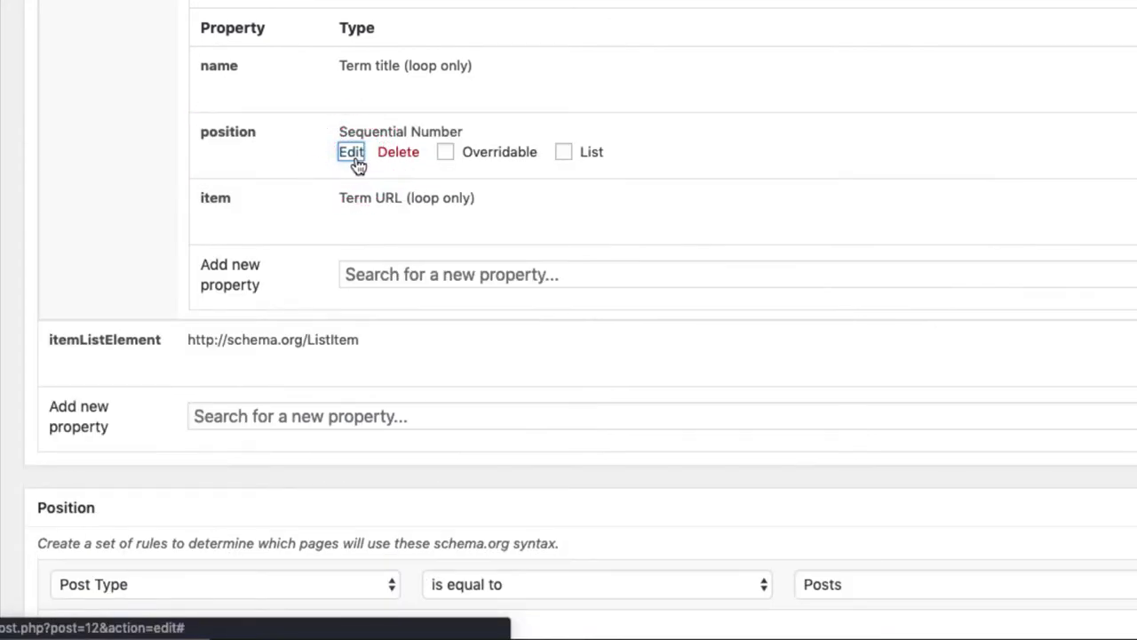
scroll(153, 109, "up", 5)
left_click(171, 131)
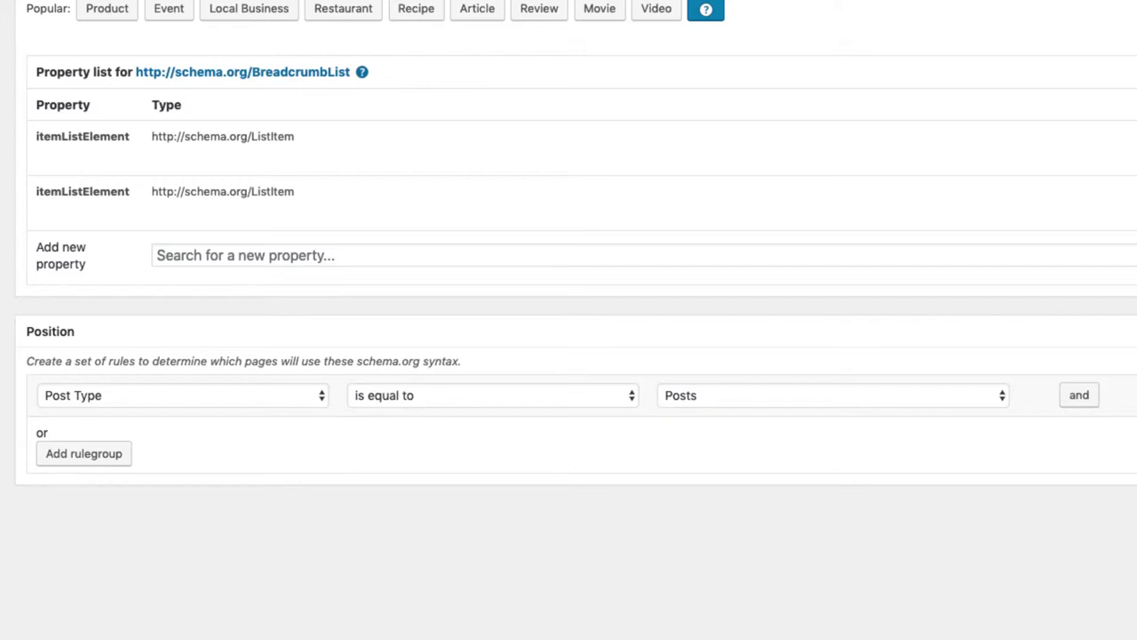
Switch to the text editor, highlight "The post title" at the end of the breadcrumb trail, and return to the snippet
key("super+Tab")
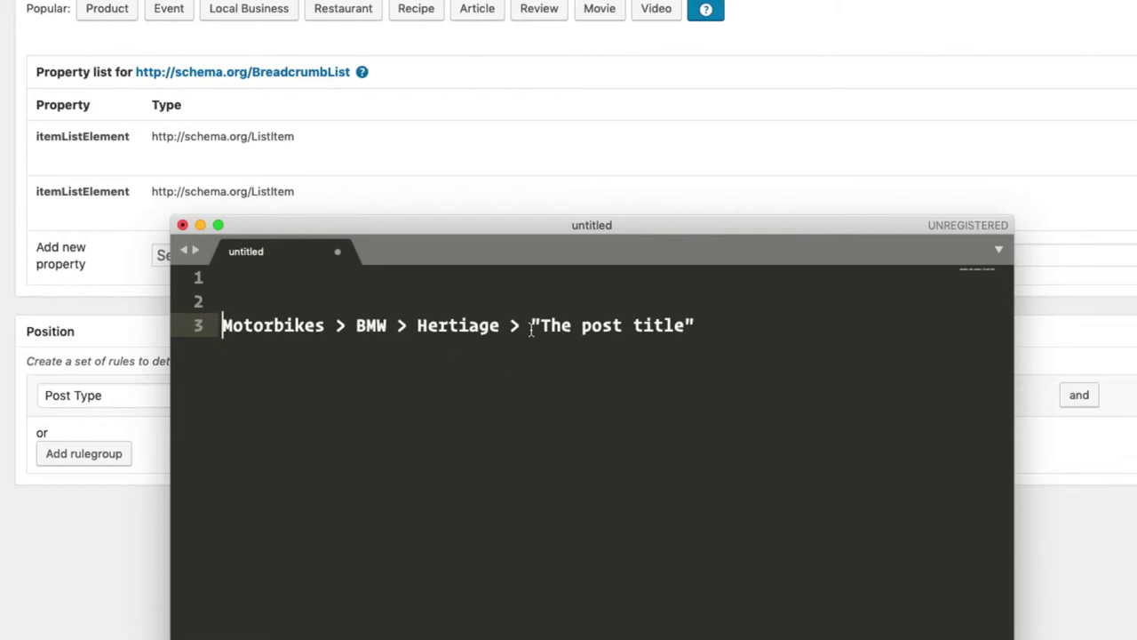
left_click_drag(532, 325, 710, 330)
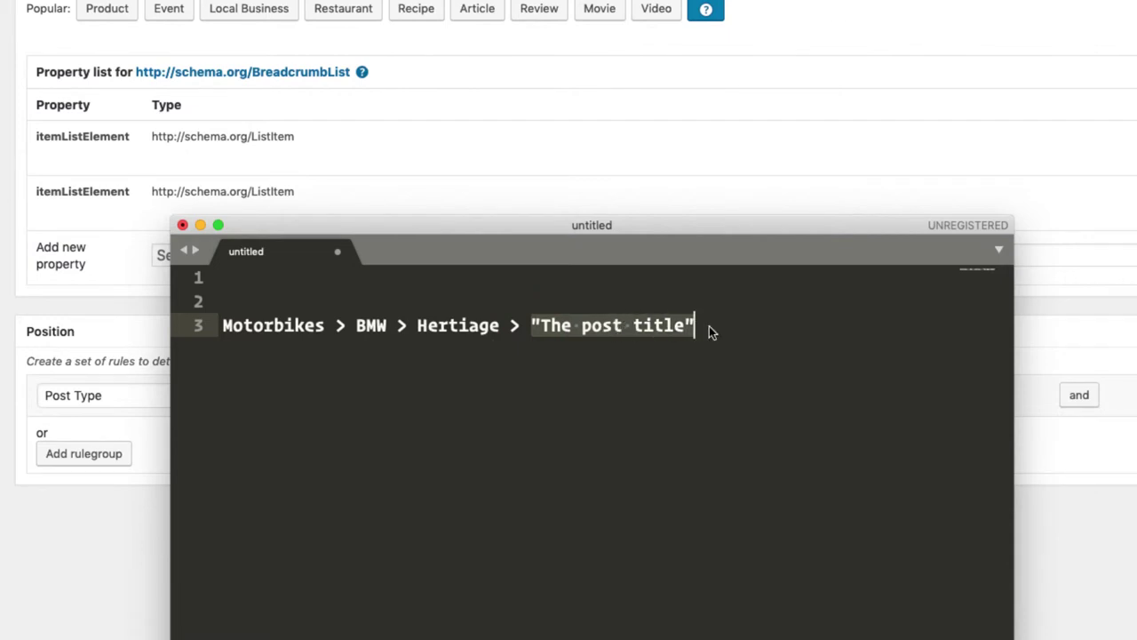
left_click(81, 541)
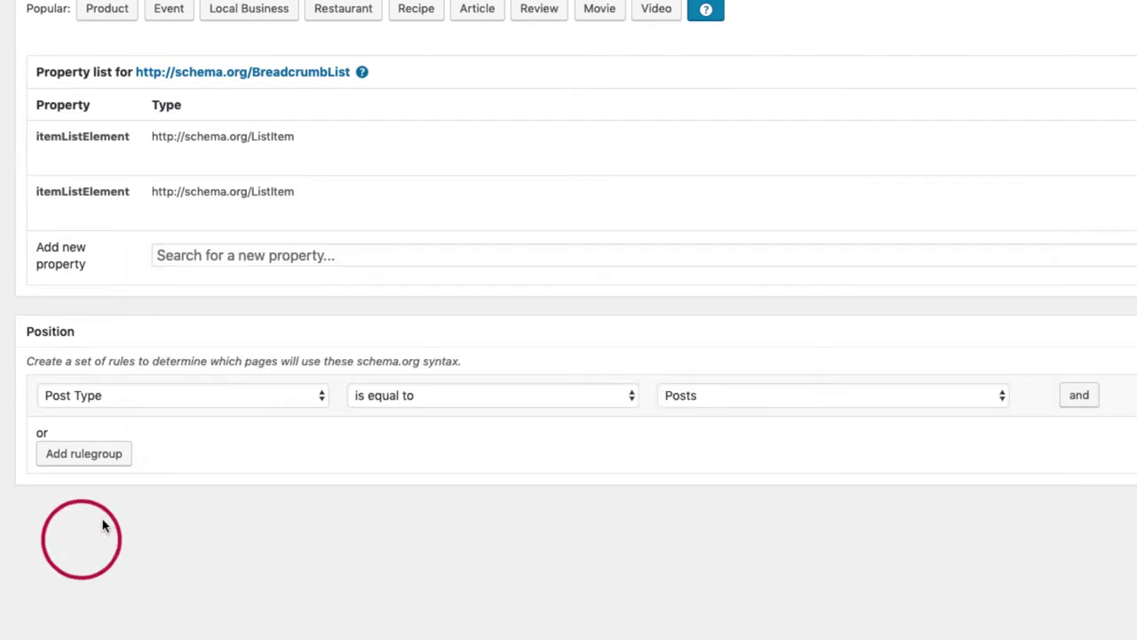
Expand the second itemListElement and review its loop setting and its name, position and item properties
scroll(184, 364, "up", 1)
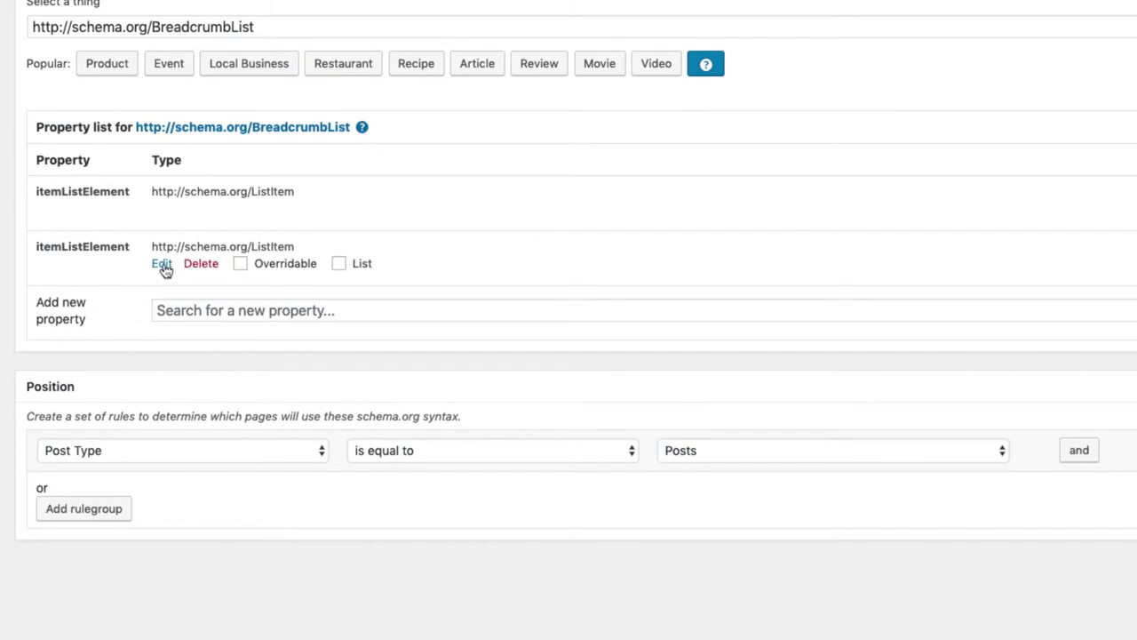
left_click(162, 263)
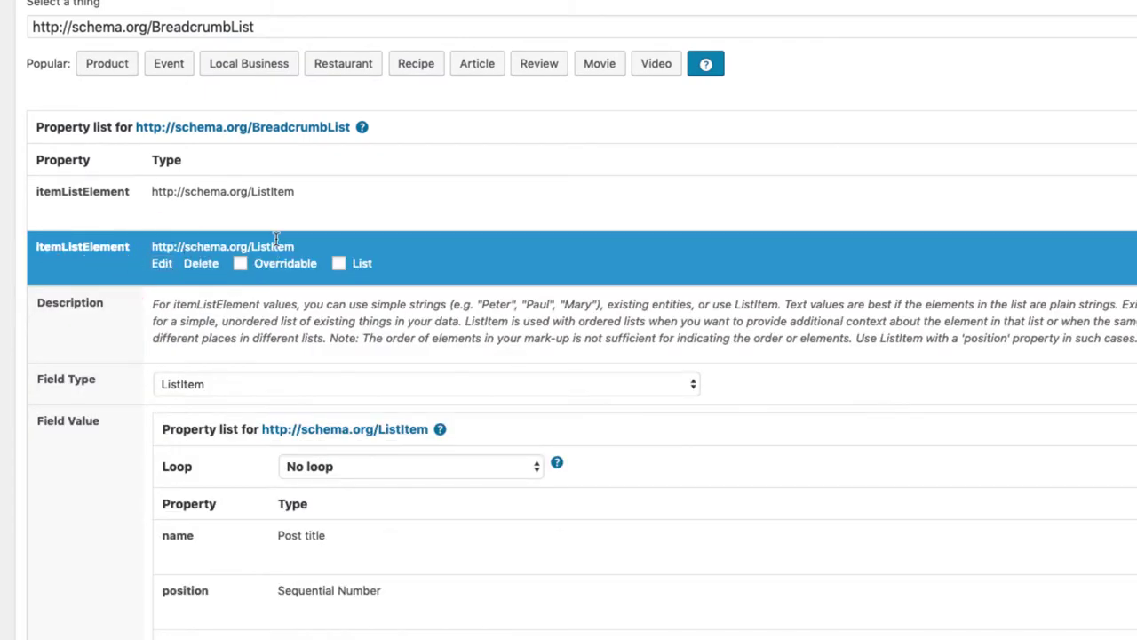
scroll(270, 392, "down", 1)
scroll(270, 392, "down", 3)
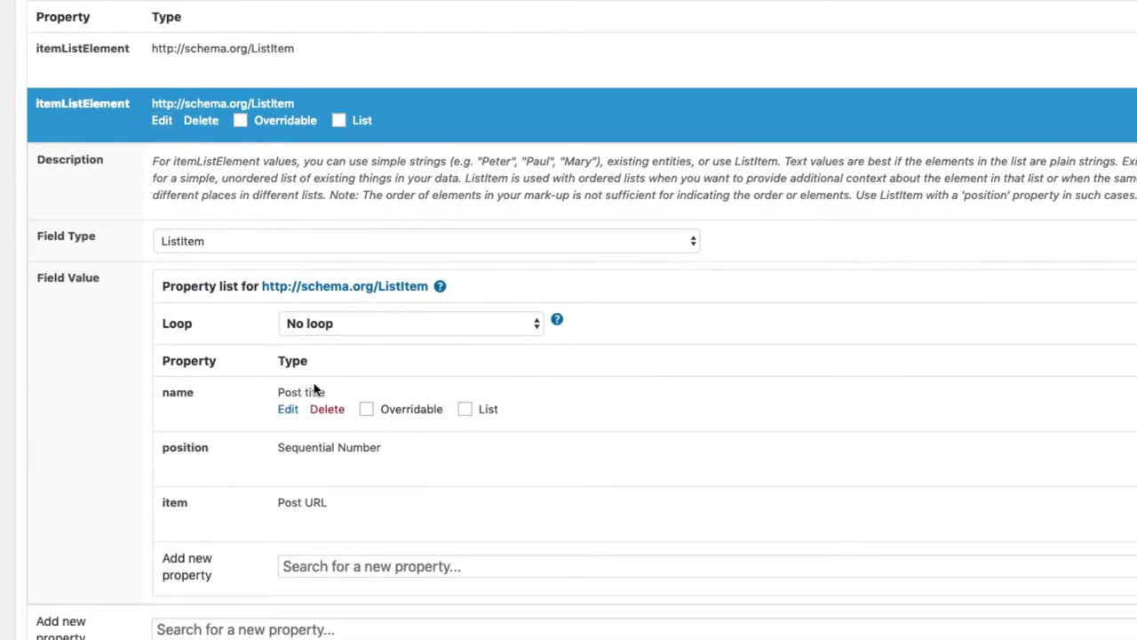
mouse_move(330, 504)
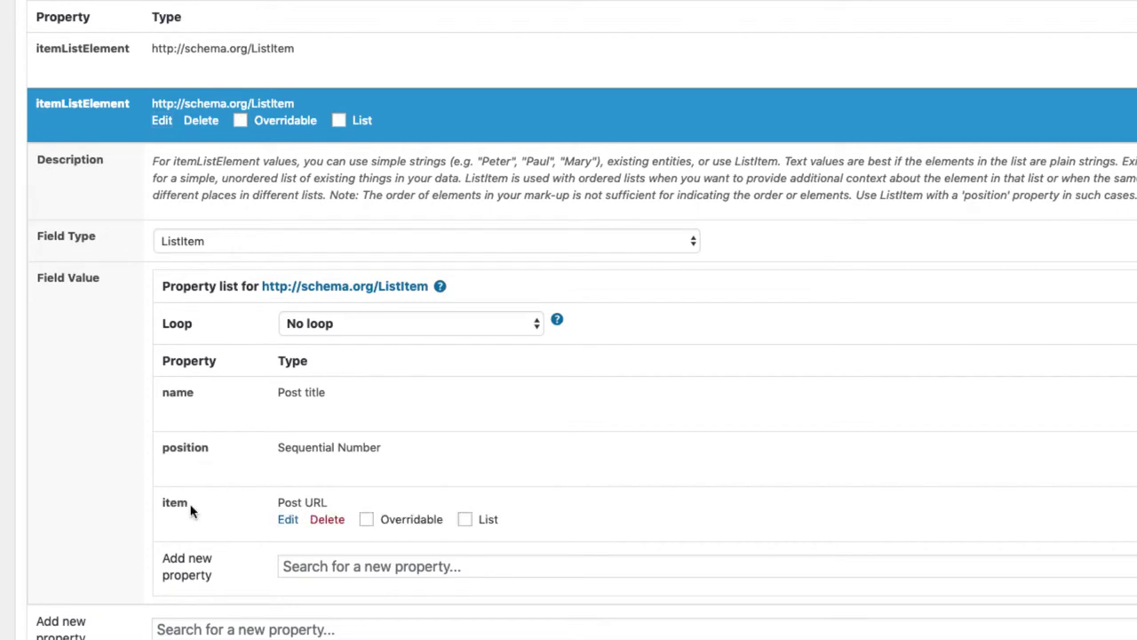
mouse_move(254, 477)
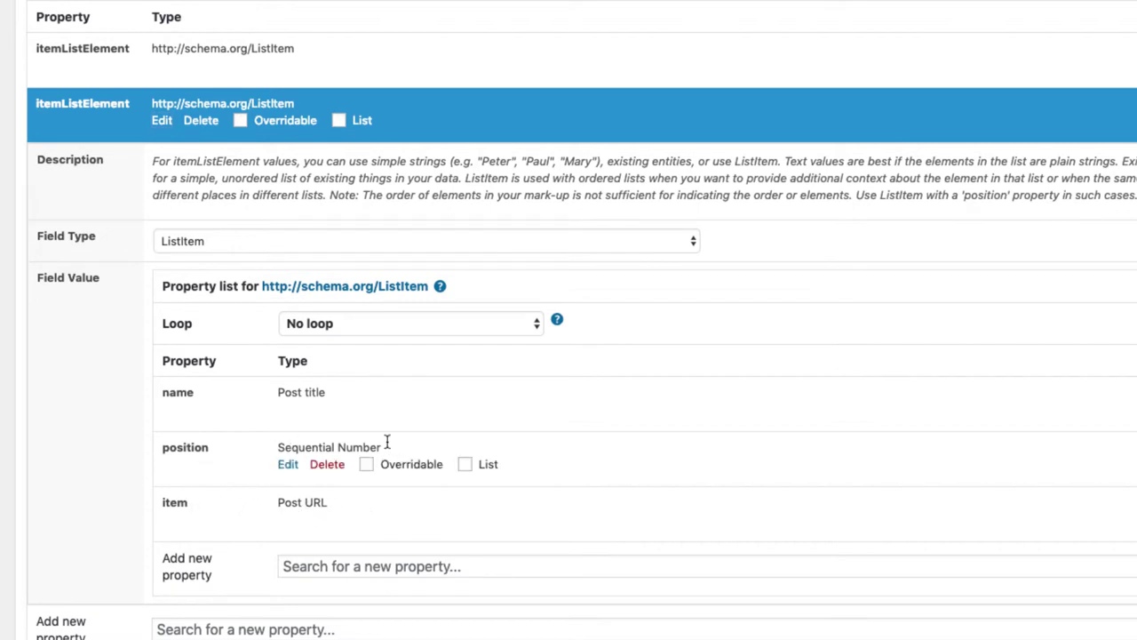
scroll(331, 467, "up", 2)
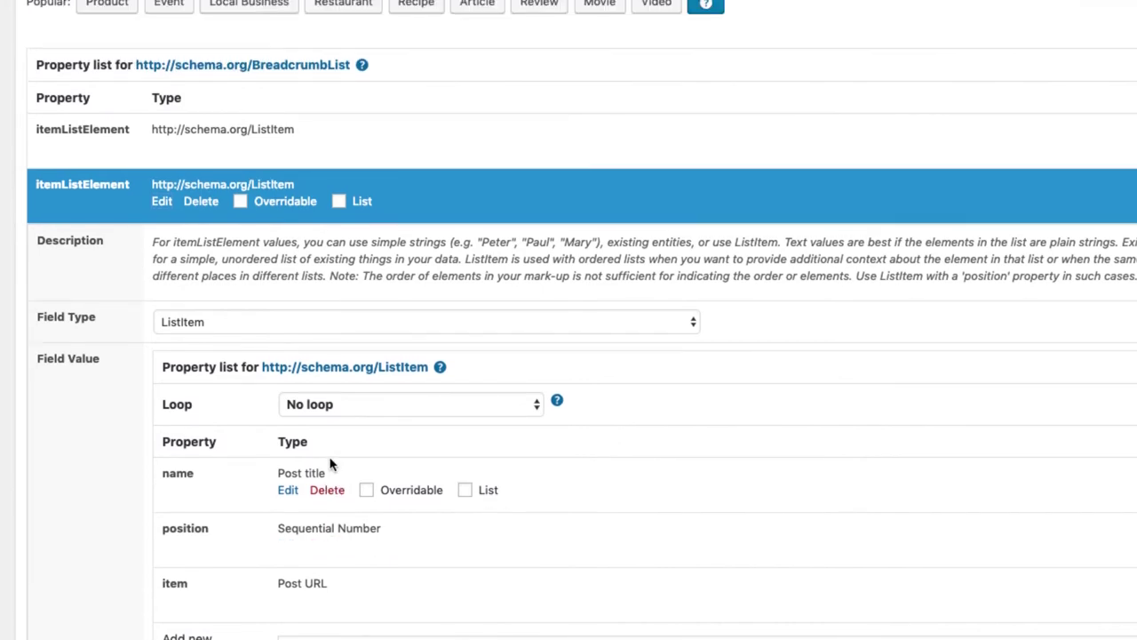
Collapse the second itemListElement, compare both entries with the breadcrumb trail in the text editor, and return to the snippet
left_click(163, 203)
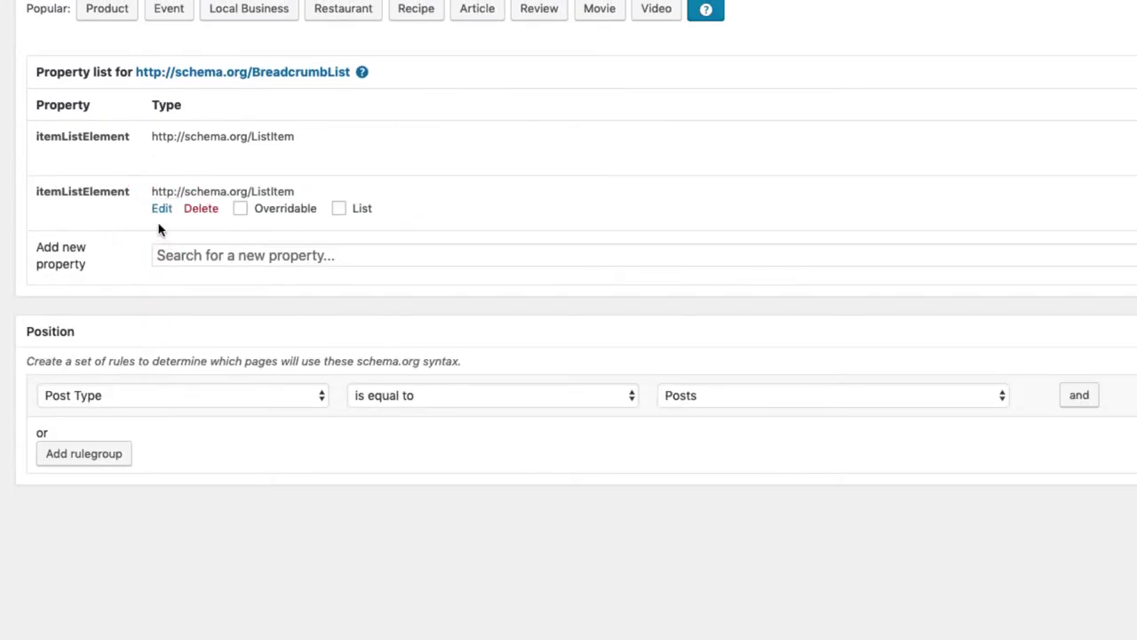
mouse_move(157, 152)
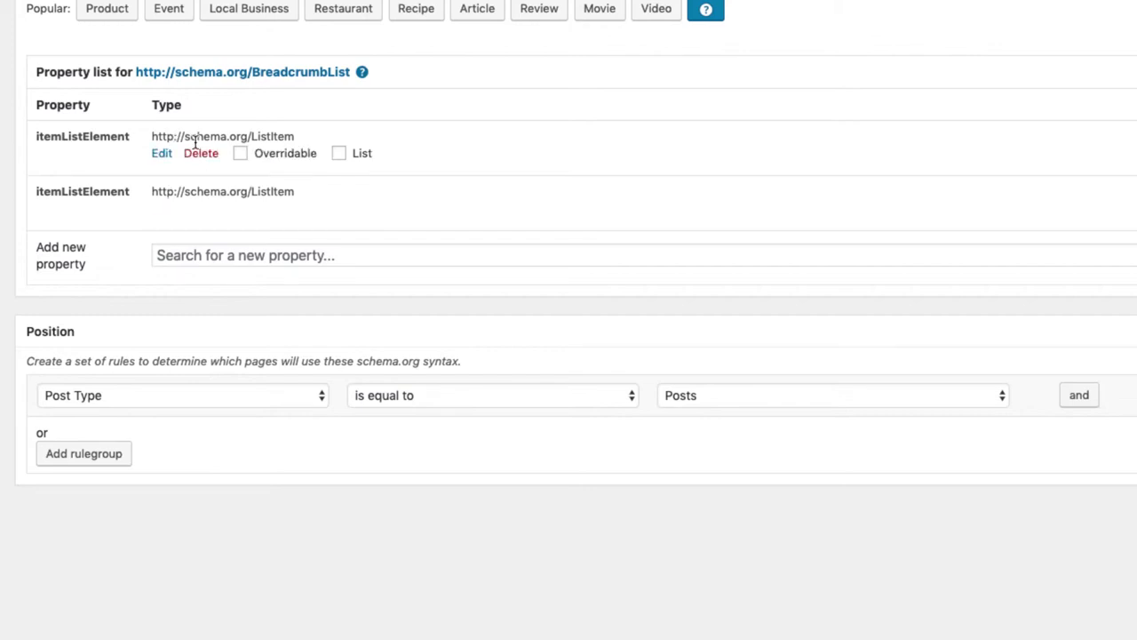
mouse_move(86, 216)
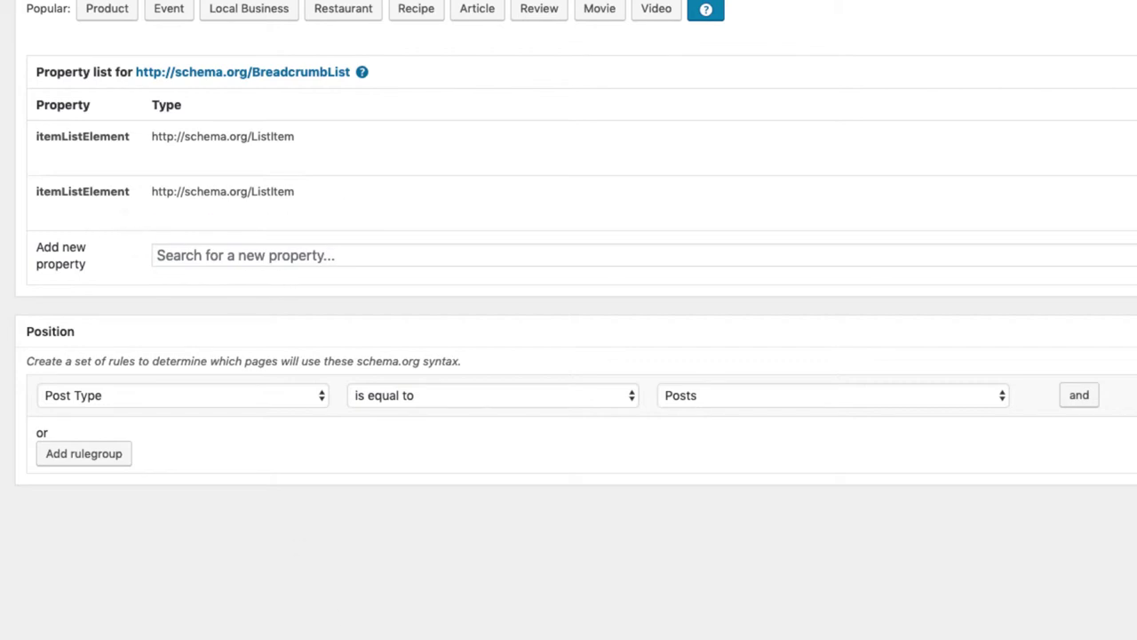
key("super+Tab")
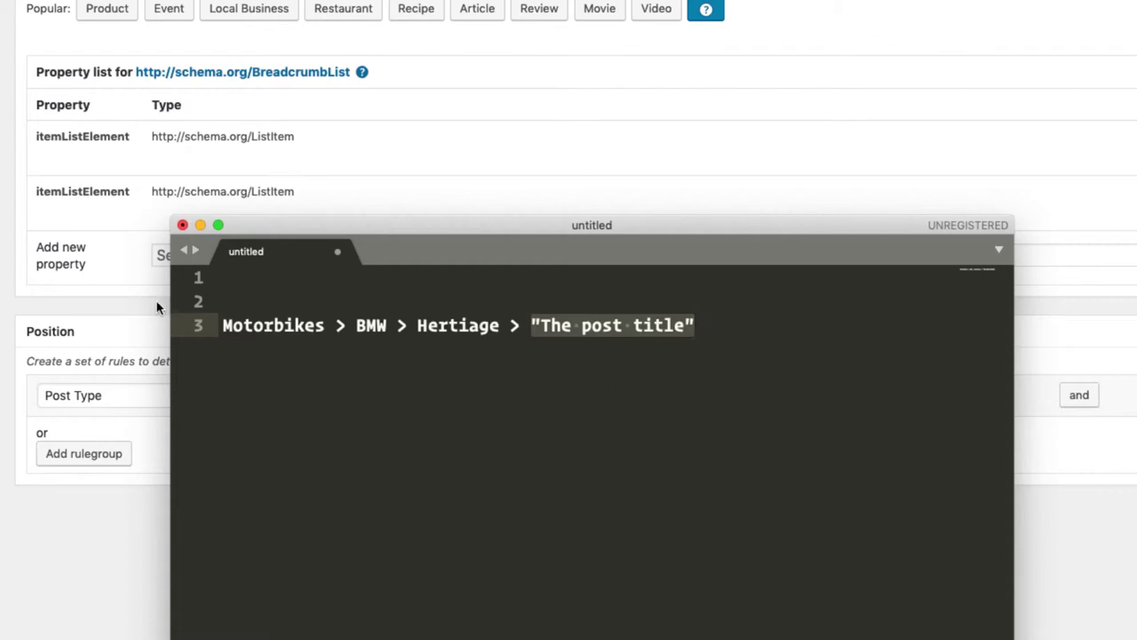
left_click(126, 307)
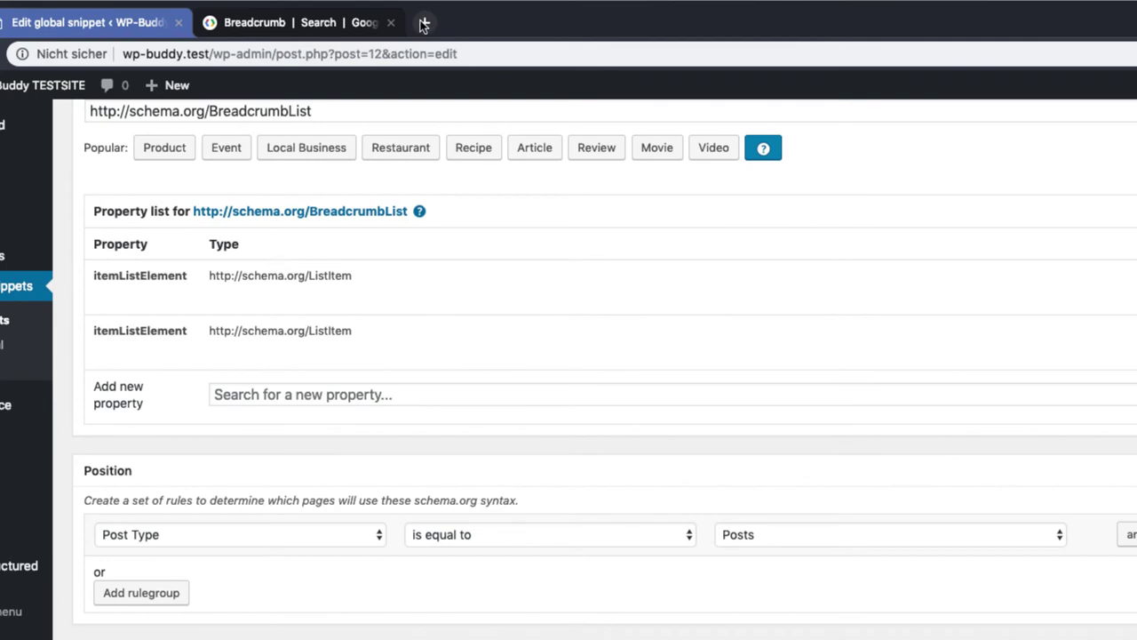
left_click(424, 25)
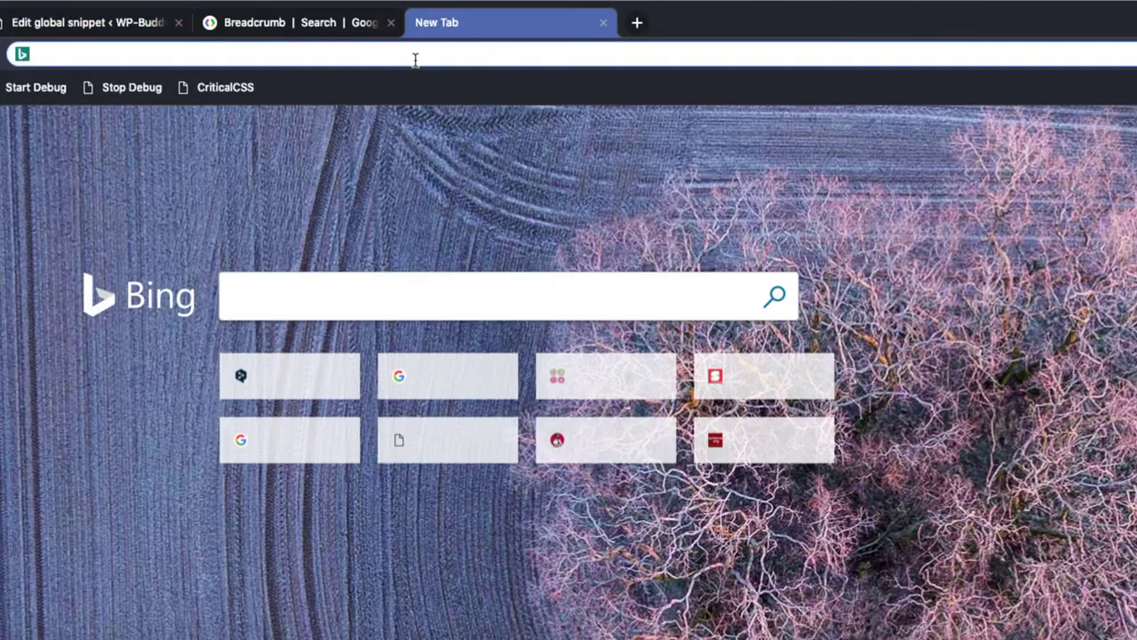
type("https://search.google.com/structured-data/testing-tool")
key("Return")
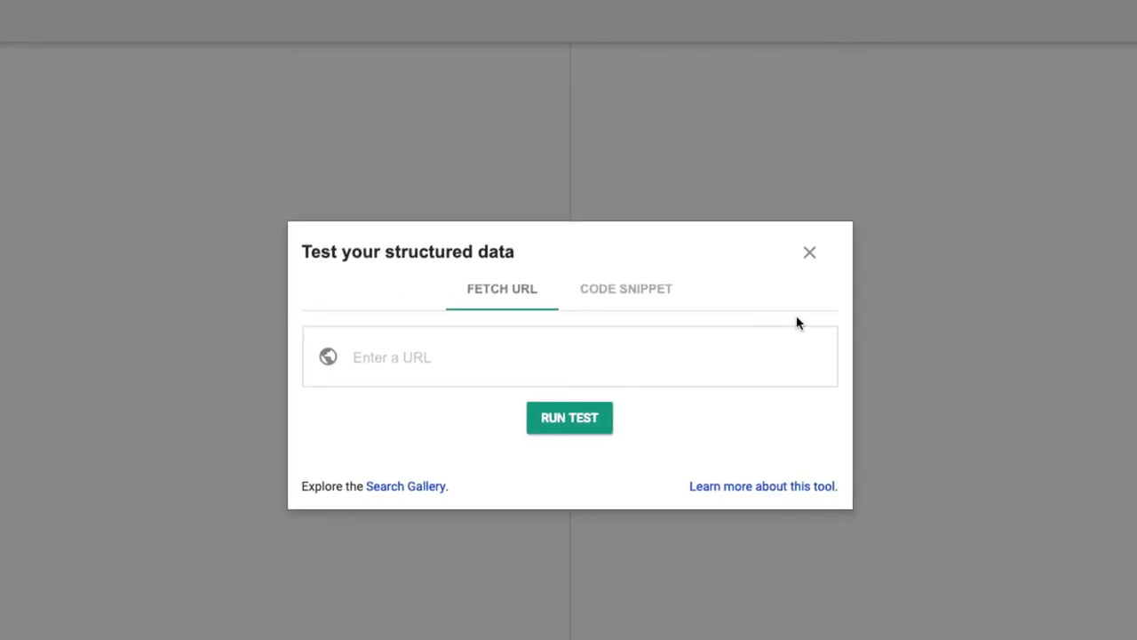
Enter the post's snip-global-breadcrumbs-posts JSON-LD script as a code snippet and run the structured data test
left_click(442, 362)
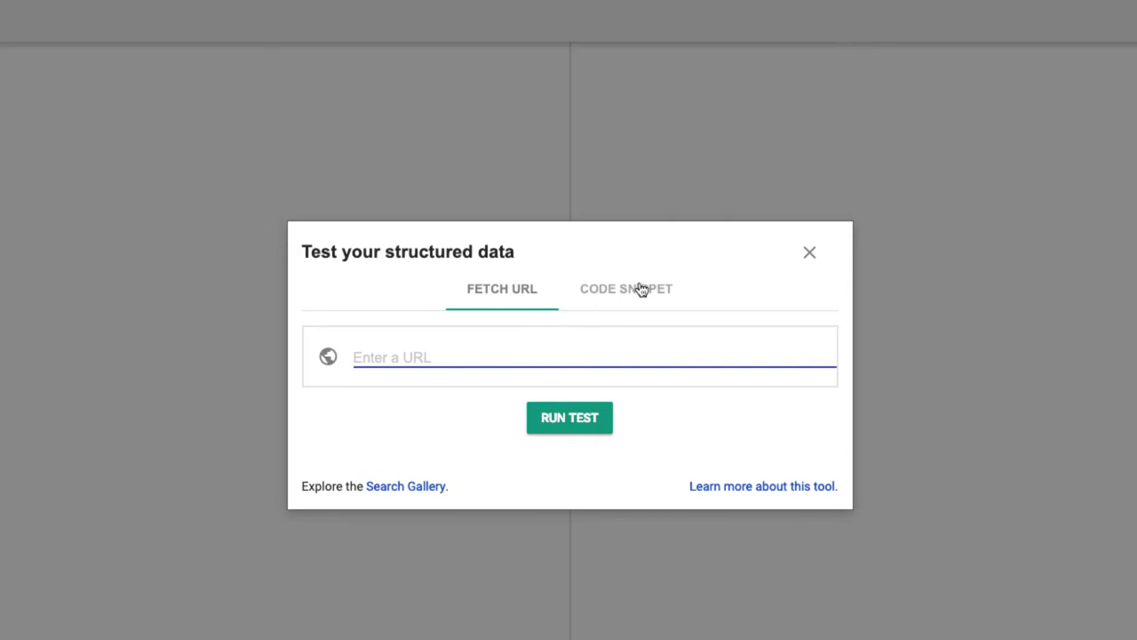
left_click(612, 288)
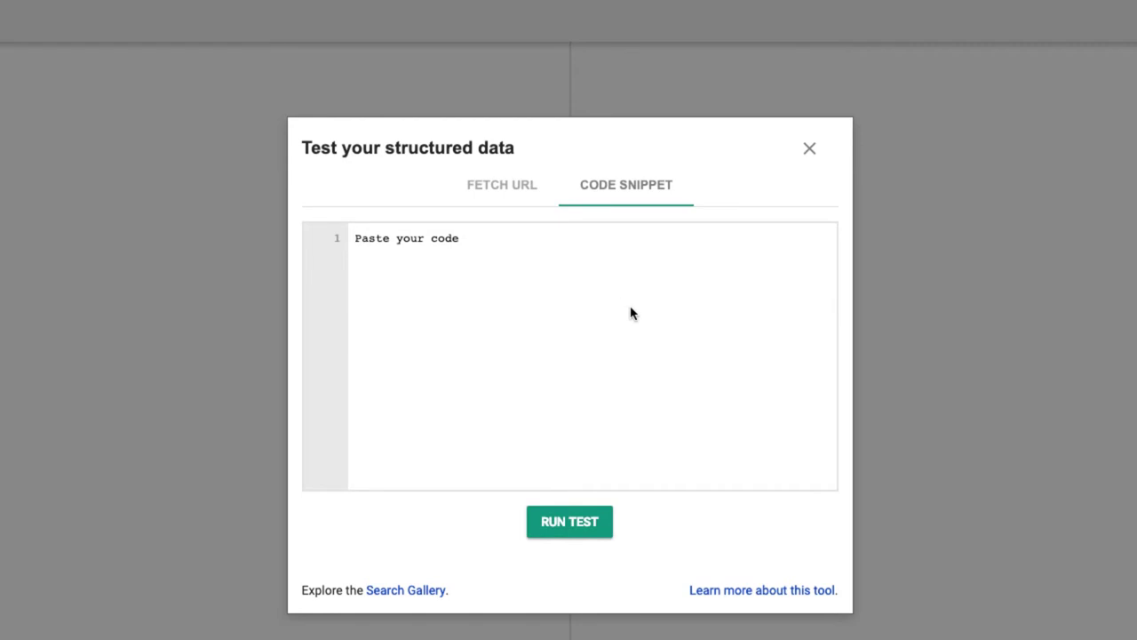
type("<script data-snippet_id=\"snip-global-breadcrumbs-posts\" type=\"application/ld+json\">{\"itemListElement\":[{\"name\":\"The Hertiage Motorbike\",\"position\":\"4\",\"item\":\"http:\\/\\/wp-buddy.test\\/the-hertiage-motorbike\\/\",\"@context\":\"http:\\/\\/schema.org\",\"@type\":\"ListItem\"},{\"name\":\"Motorbikes\",\"position\":\"1\",\"item\":\"http:\\/\\/wp-buddy.test\\/category\\/motorbikes\\/\",\"@context\":\"http:\\/\\/schema.org\",\"@type\":\"ListItem\"},{\"name\":\"BMW\",\"position\":\"2\",\"item\":\"http:\\/\\/wp-buddy.test\\/category\\/motorbikes\\/bmw\\/\",\"@context\":\"http:\\/\\/schema.org\",\"@type\":\"ListItem\"},{\"name\":\"Hertiage\",\"position\":\"3\",\"item\":\"http:\\/\\/wp-buddy.test\\/category\\/motorbikes\\/bmw\\/hertiage\\/\",\"@context\":\"http:\\/\\/schema.org\",\"@type\":\"ListItem\"}],\"@context\":\"http:\\/\\/schema.org\",\"@type\":\"BreadcrumbList\"}</script>")
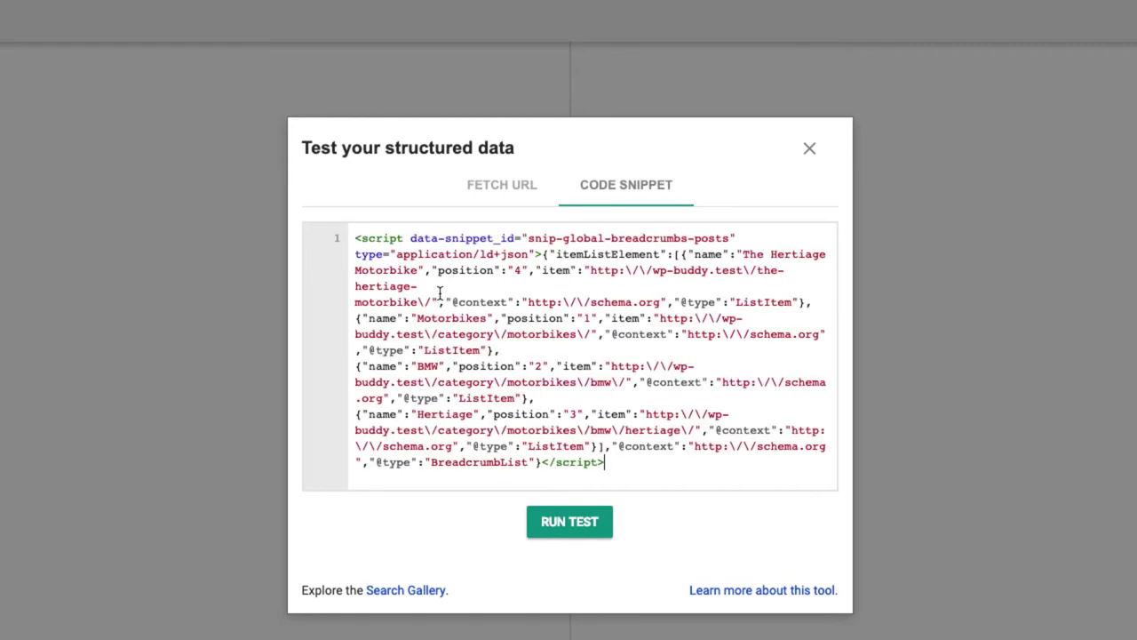
left_click(573, 525)
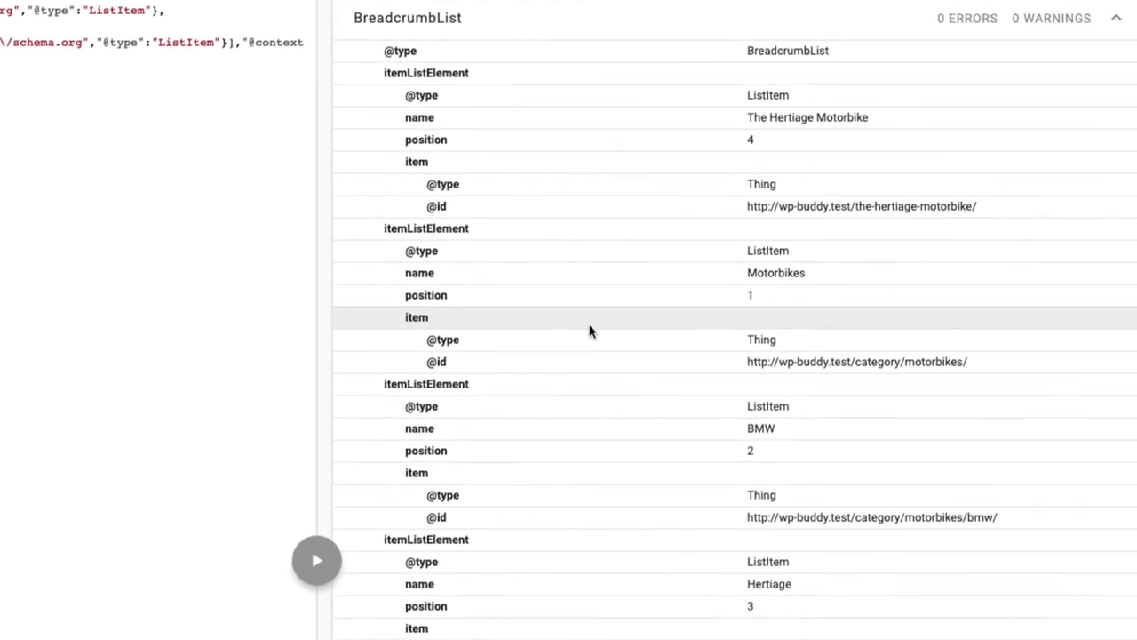
Examine the tested BreadcrumbList and check the position property of each itemListElement
scroll(746, 331, "down", 2)
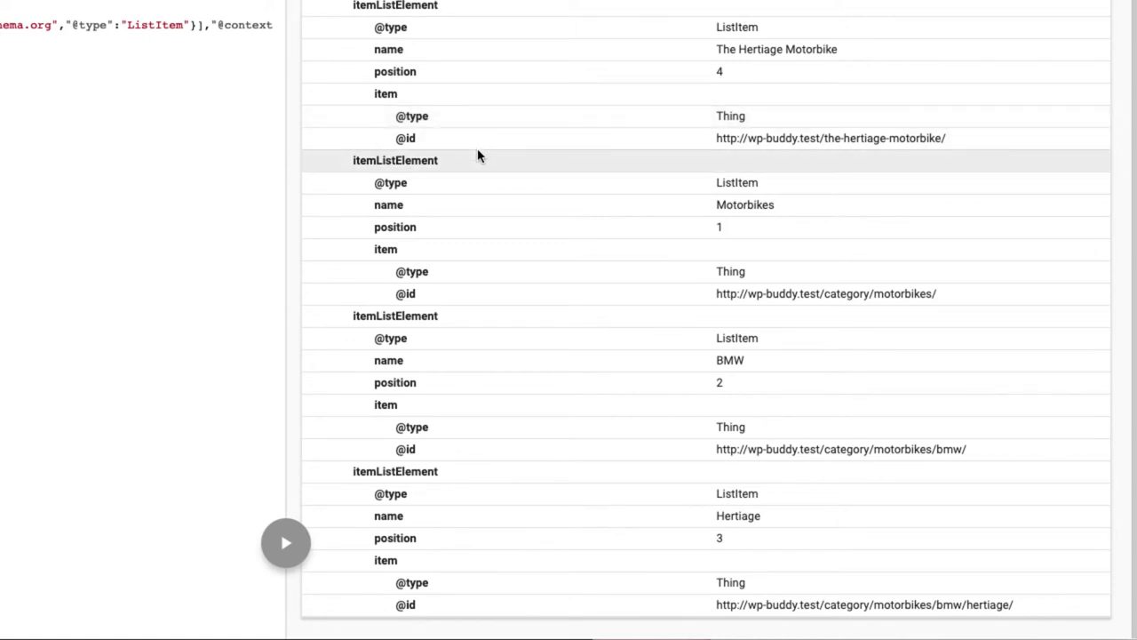
scroll(477, 155, "up", 2)
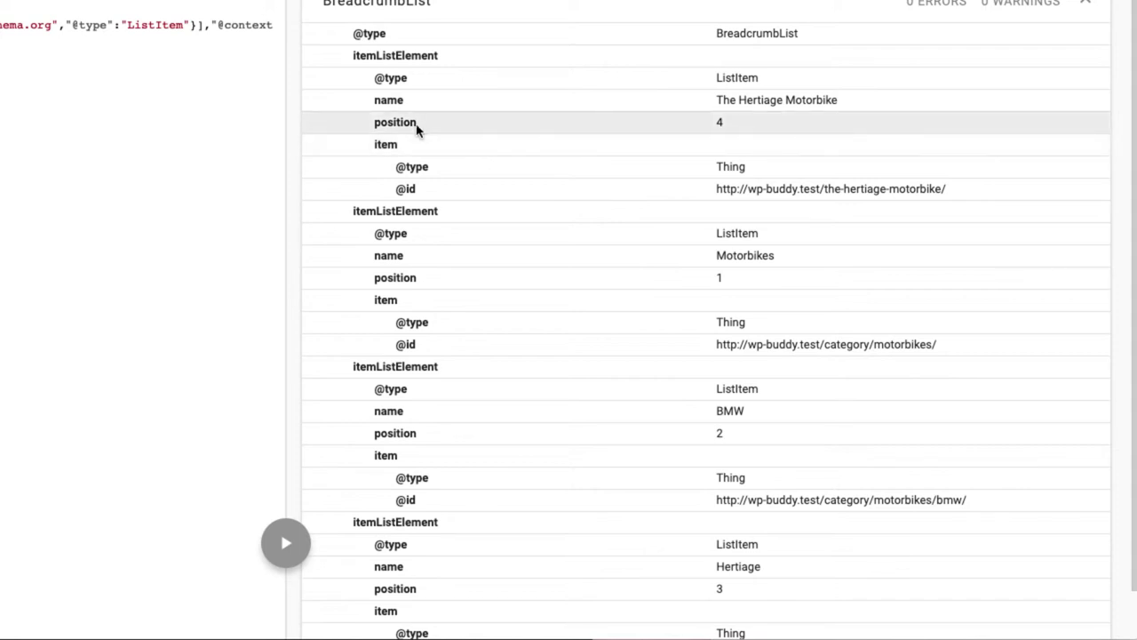
left_click(482, 121)
left_click(436, 277)
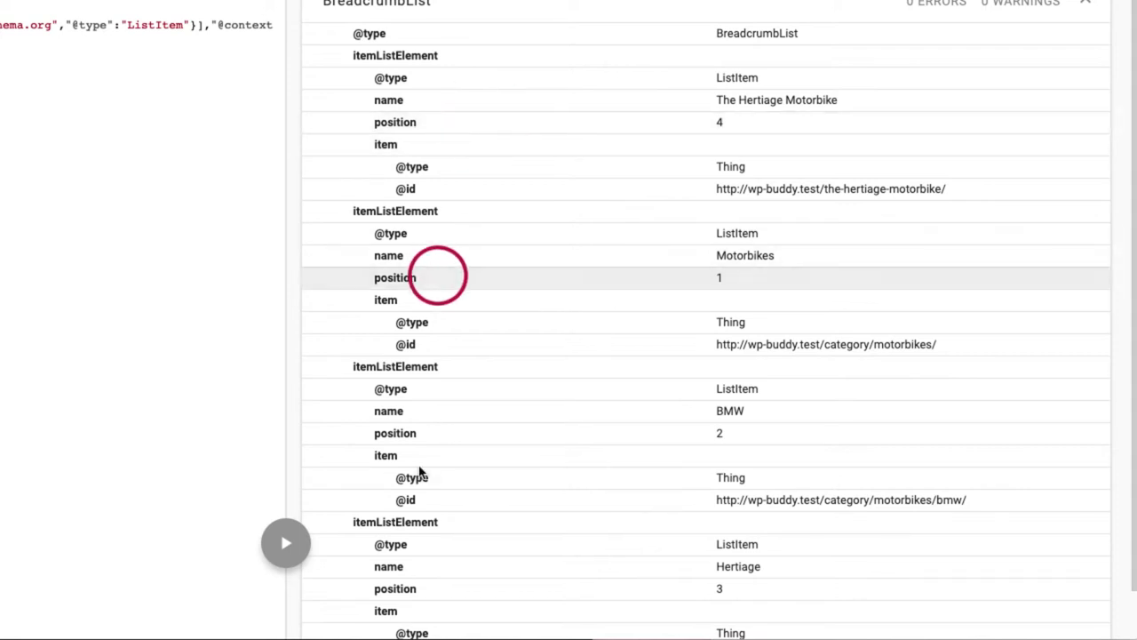
left_click(413, 433)
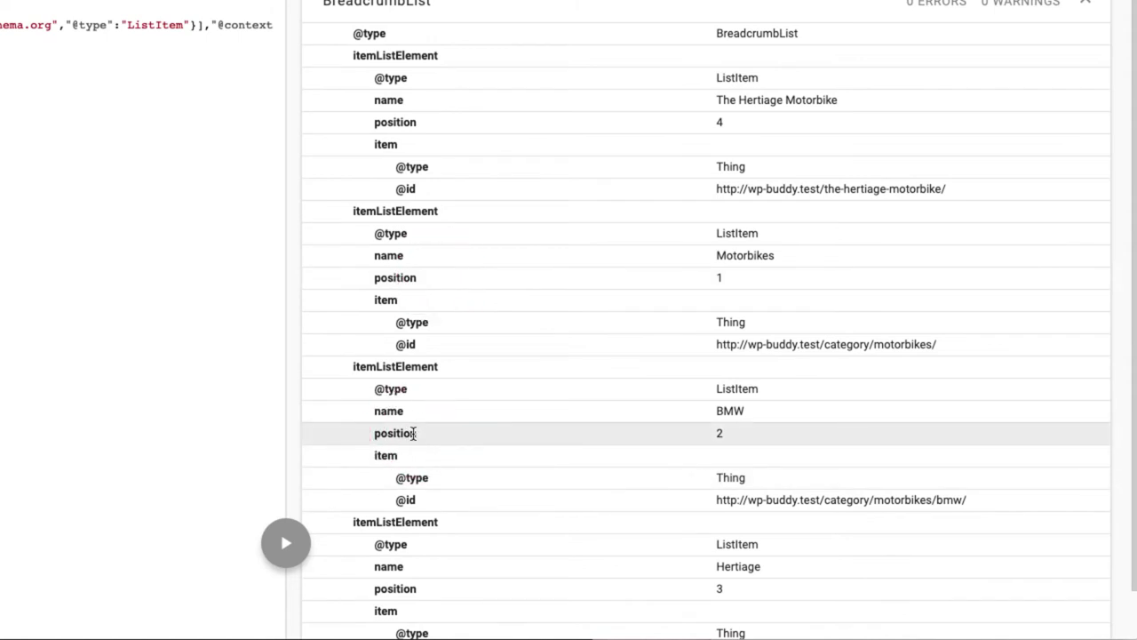
scroll(413, 432, "down", 1)
scroll(413, 433, "up", 1)
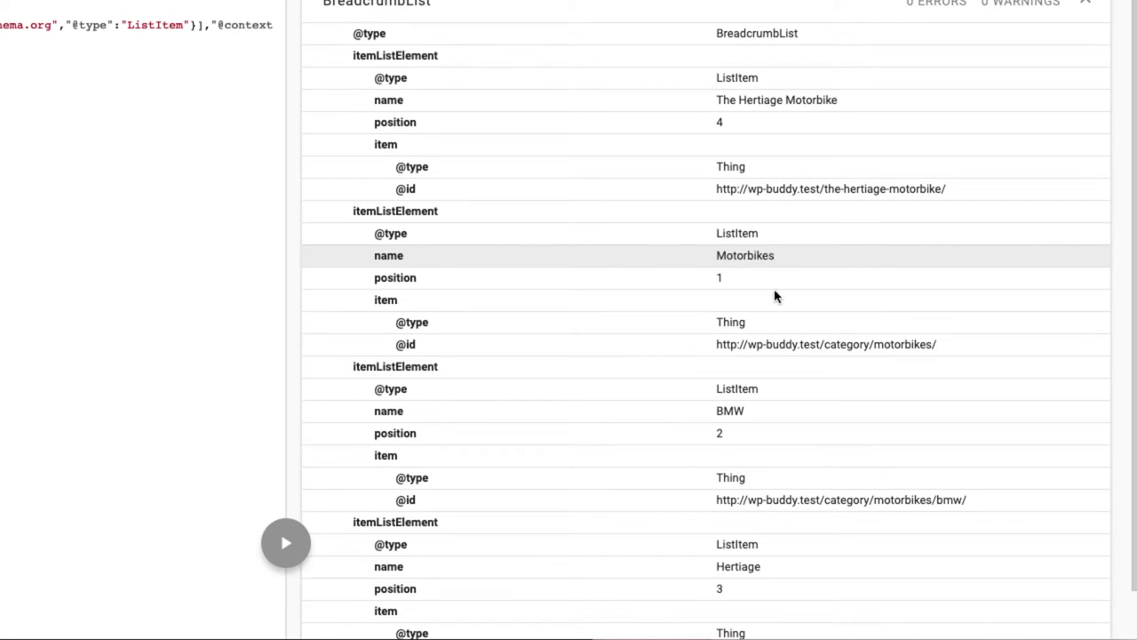
Highlight the names "Hertiage" in the last list item and "The Hertiage Motorbike" in the first to compare their order
scroll(767, 378, "down", 1)
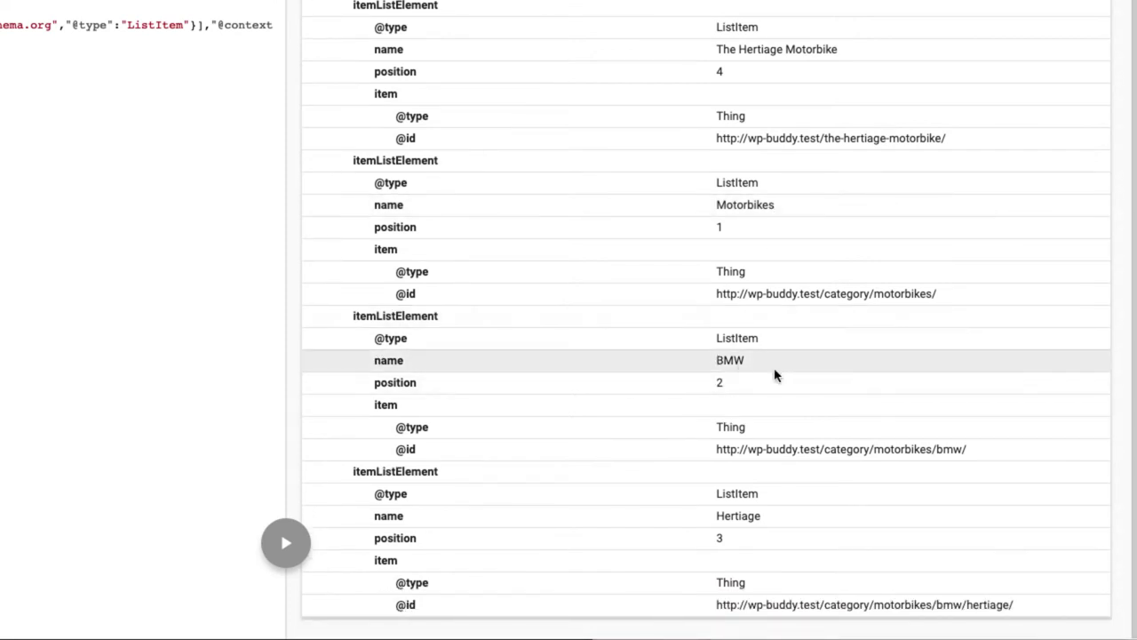
left_click_drag(718, 516, 797, 524)
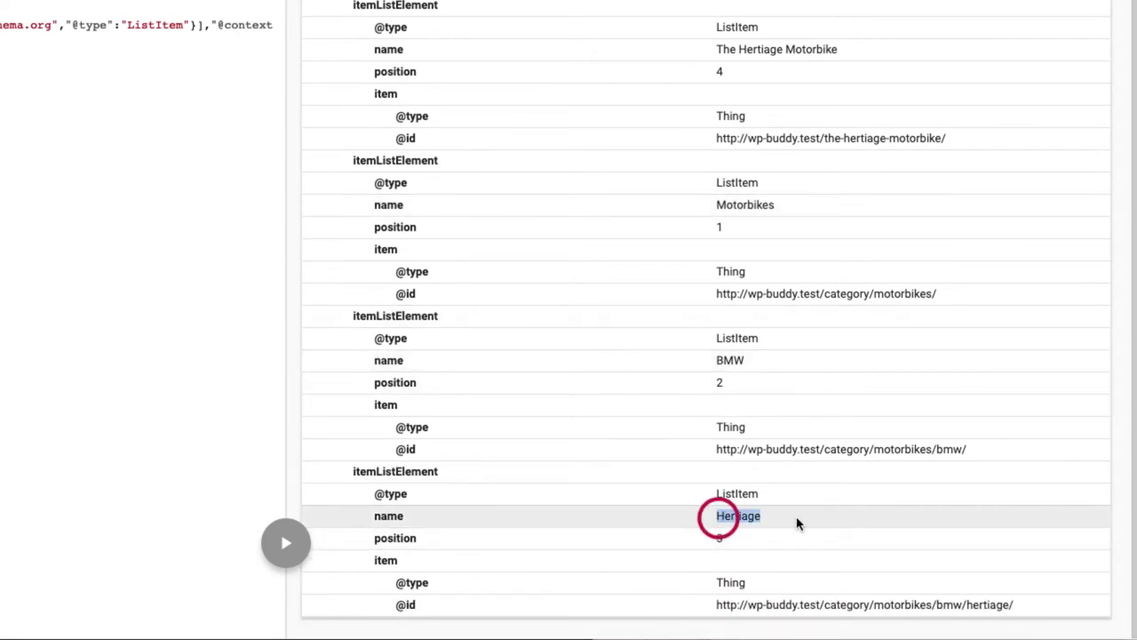
scroll(746, 442, "up", 1)
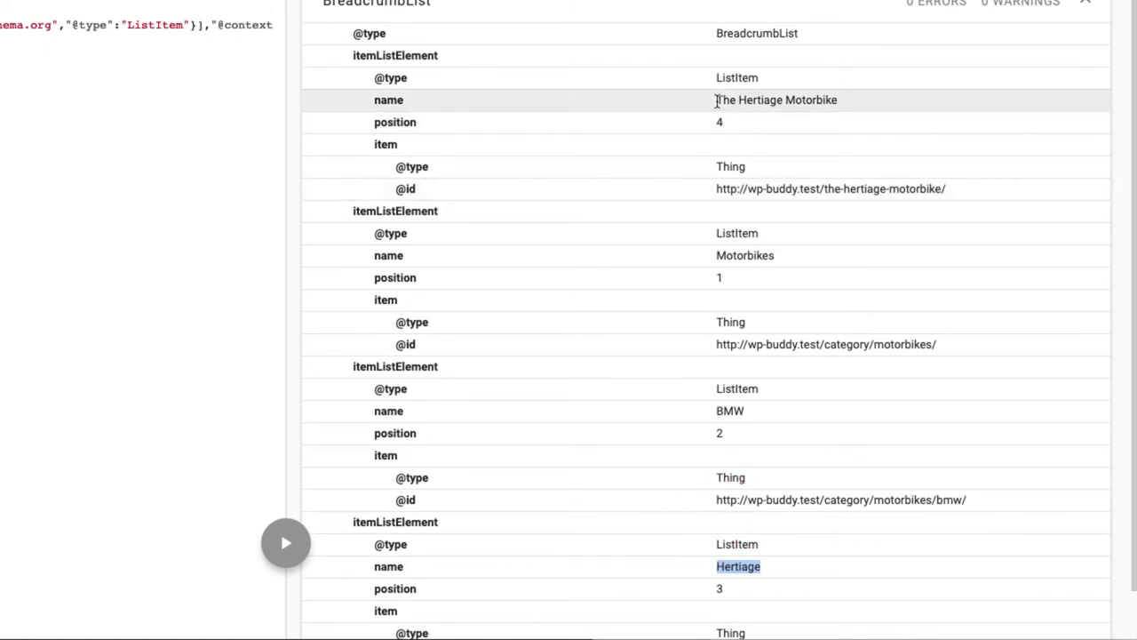
left_click_drag(717, 99, 862, 103)
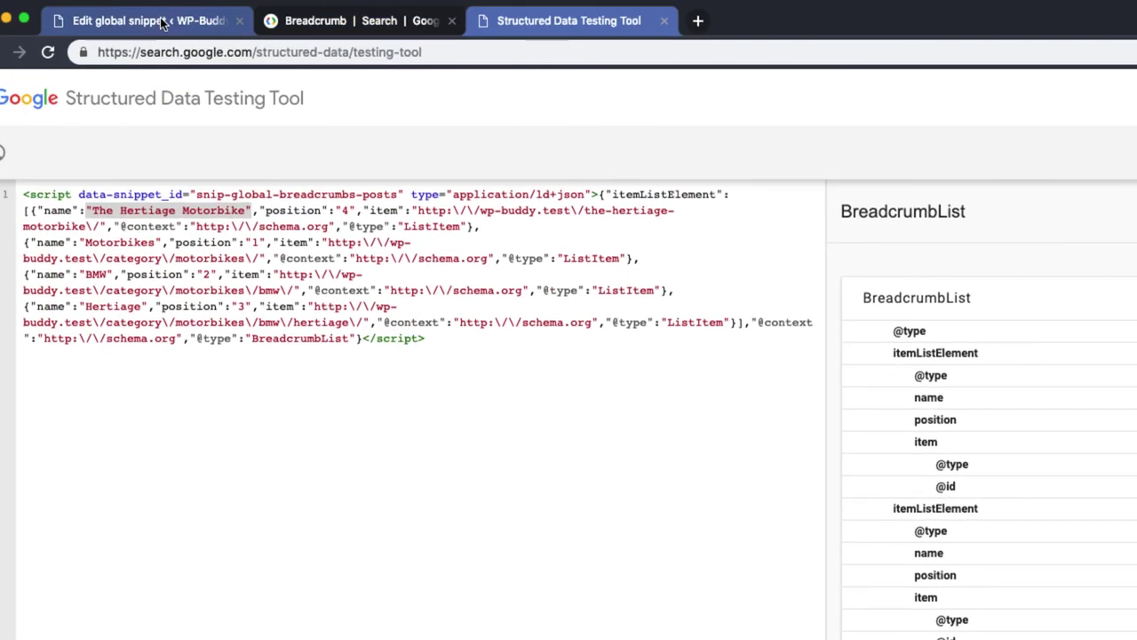
Return to the global snippet, expand the first itemListElement, review the available Loop options without changing the selection, and collapse the entry
left_click(163, 22)
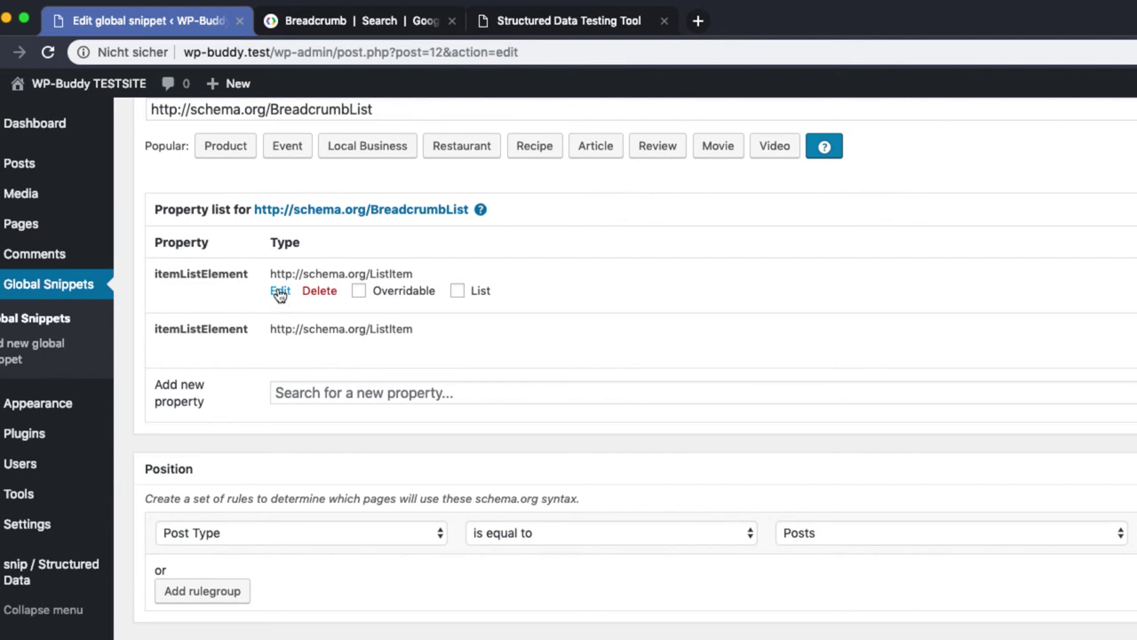
left_click(279, 291)
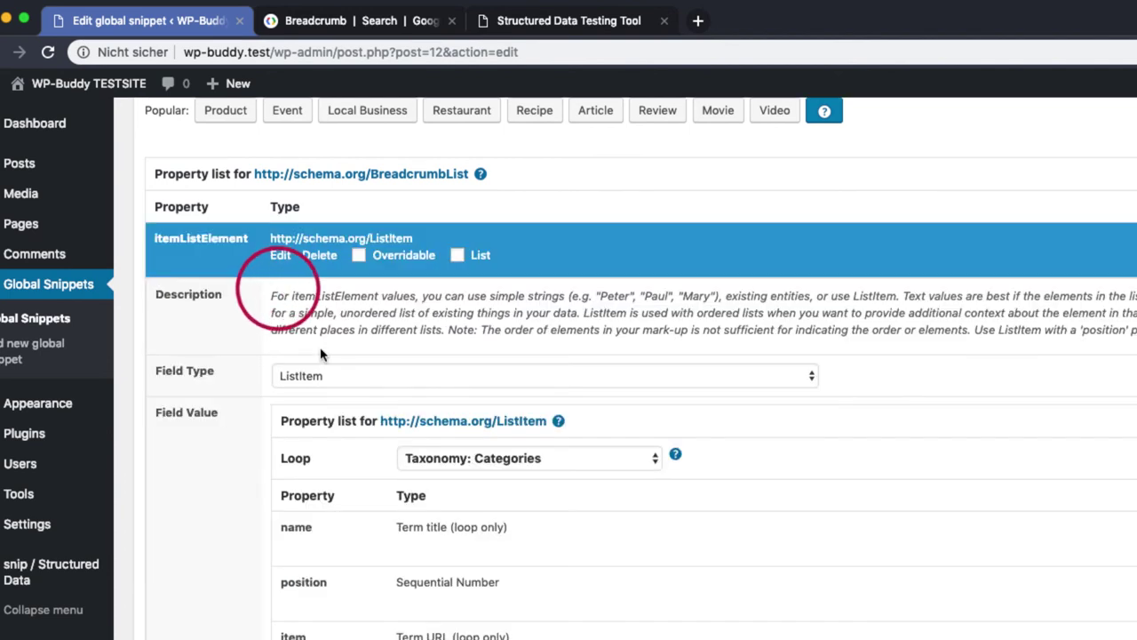
left_click(487, 460)
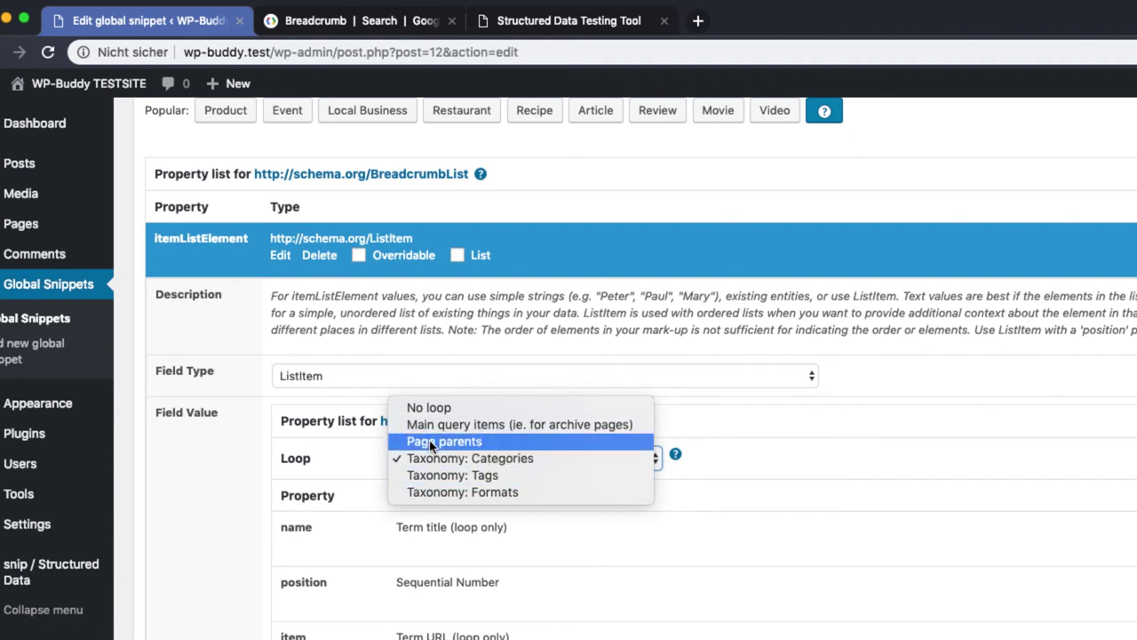
left_click(641, 580)
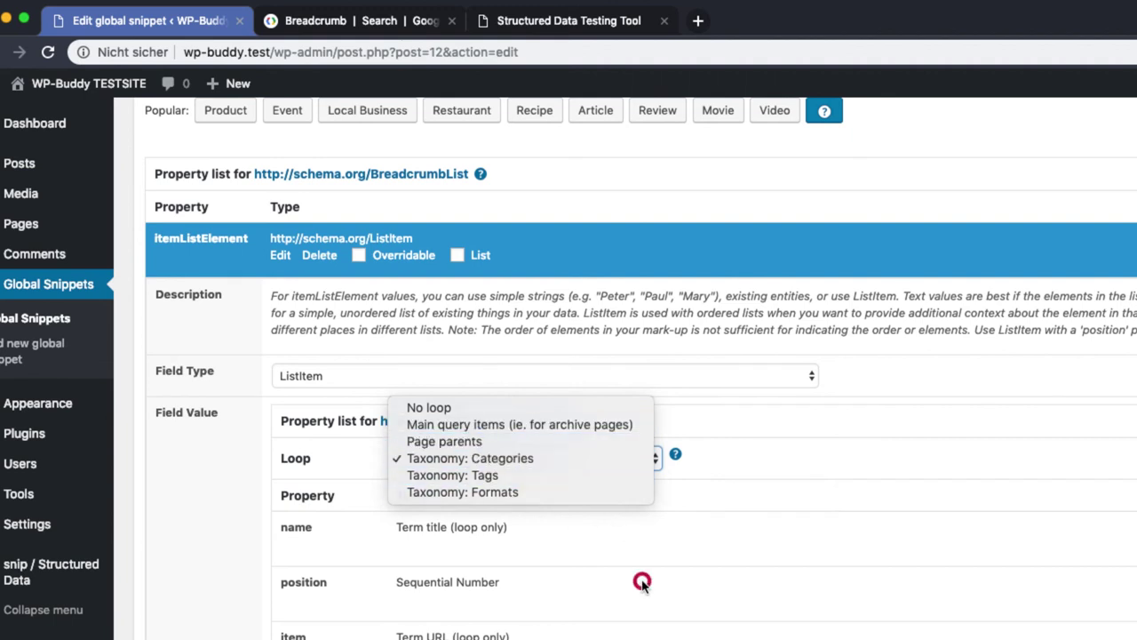
left_click(279, 255)
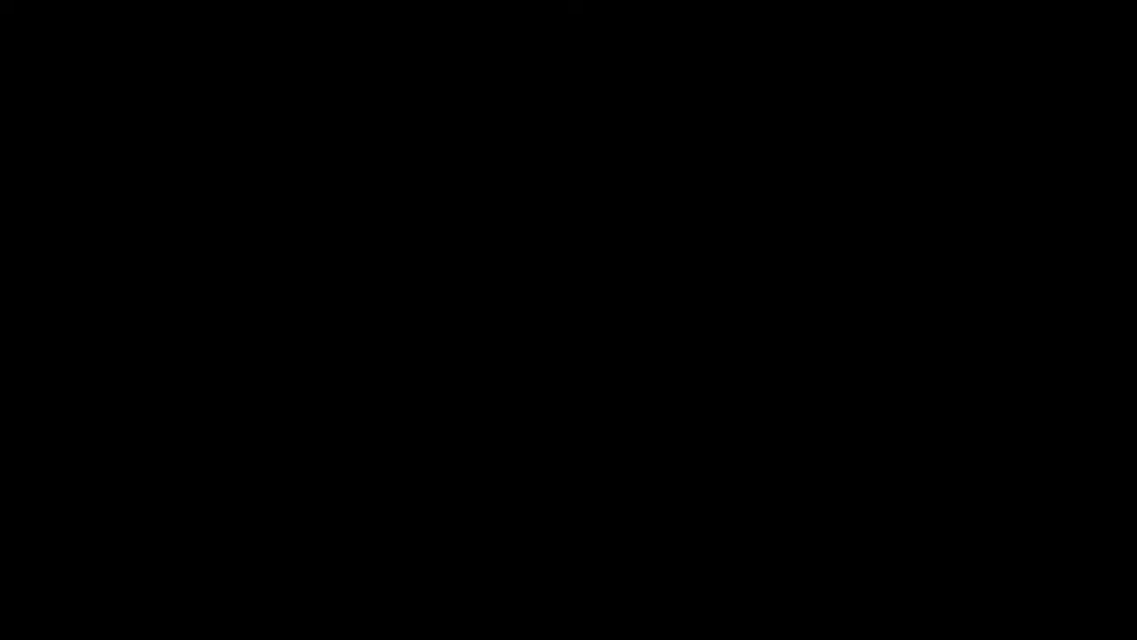